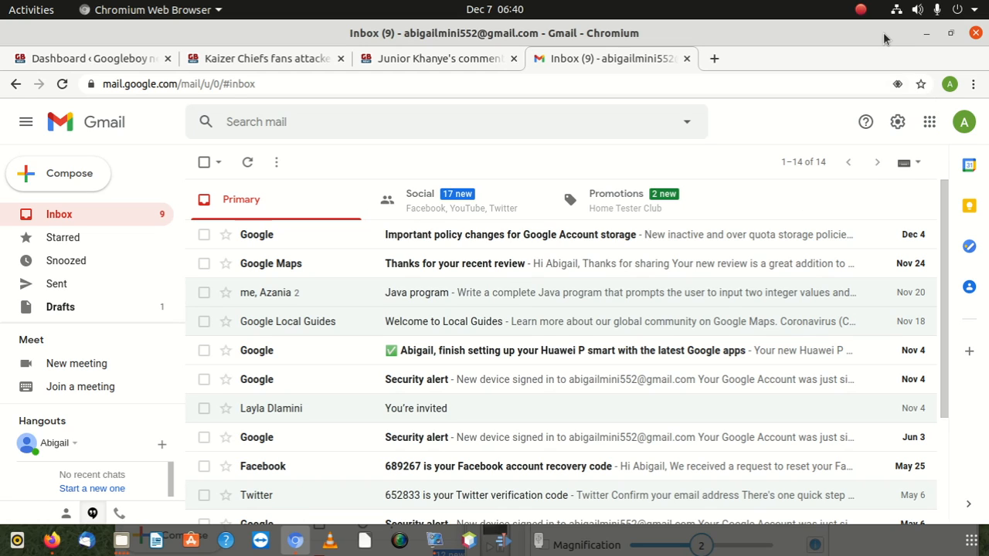
Open Gmail's Quick settings panel from the gear icon at the top right
{"action": "mouse_move", "coordinate": [883, 29]}
{"action": "left_mouse_down"}
{"action": "mouse_move", "coordinate": [734, 190]}
{"action": "mouse_move", "coordinate": [885, 89]}
{"action": "mouse_move", "coordinate": [898, 72]}
{"action": "mouse_move", "coordinate": [899, 27]}
{"action": "left_mouse_up"}
{"action": "left_click", "coordinate": [898, 121]}
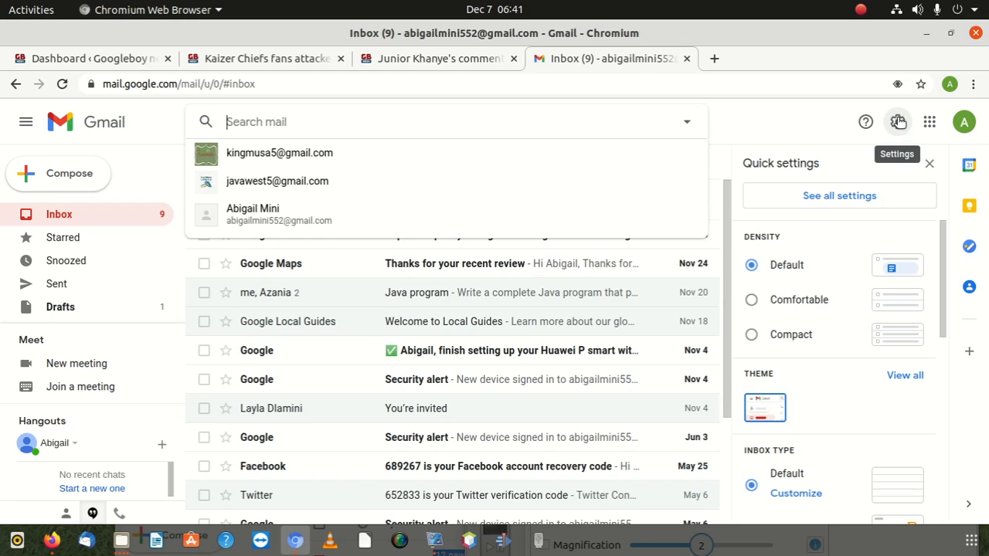
Go to the full General settings page and find the Signature section
{"action": "left_click", "coordinate": [899, 122]}
{"action": "left_click", "coordinate": [899, 121]}
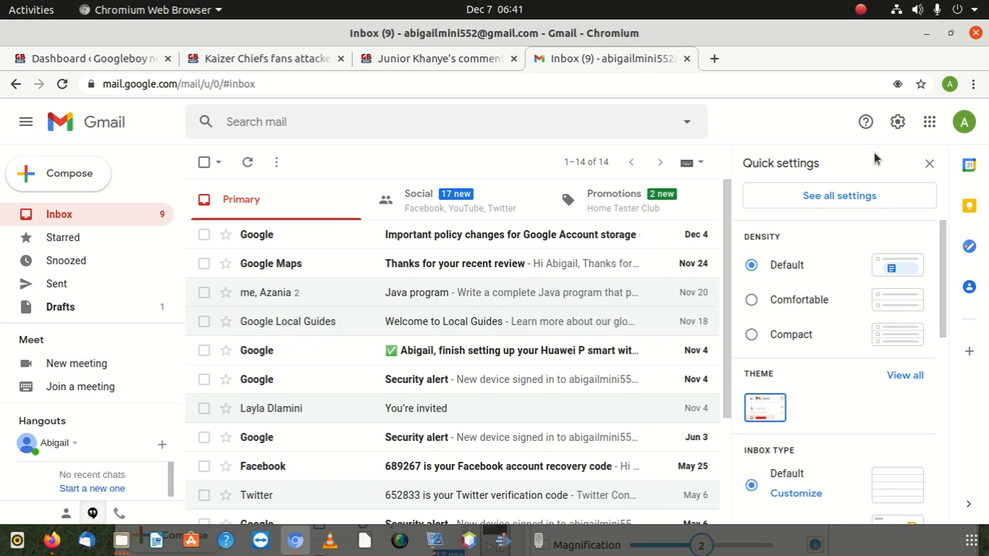
{"action": "left_click", "coordinate": [839, 197]}
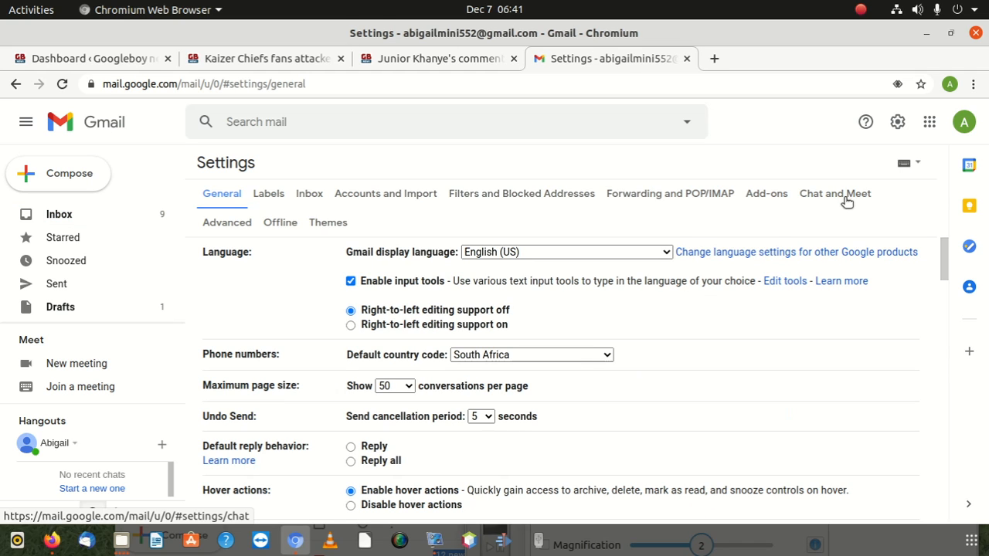
{"action": "scroll", "coordinate": [430, 298], "scroll_direction": "down", "scroll_amount": 5}
{"action": "scroll", "coordinate": [429, 298], "scroll_direction": "down", "scroll_amount": 10}
{"action": "scroll", "coordinate": [429, 298], "scroll_direction": "down", "scroll_amount": 10}
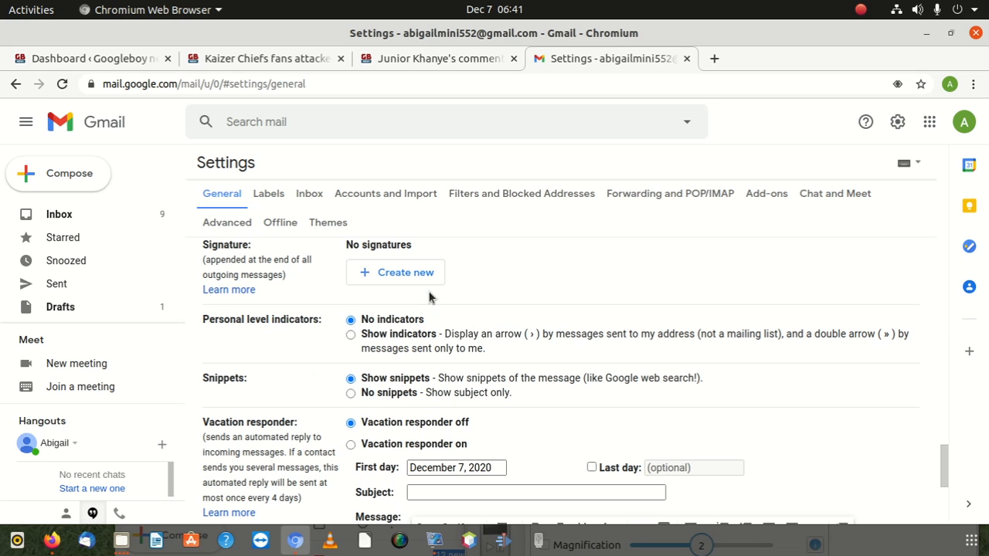
{"action": "scroll", "coordinate": [429, 298], "scroll_direction": "up", "scroll_amount": 1}
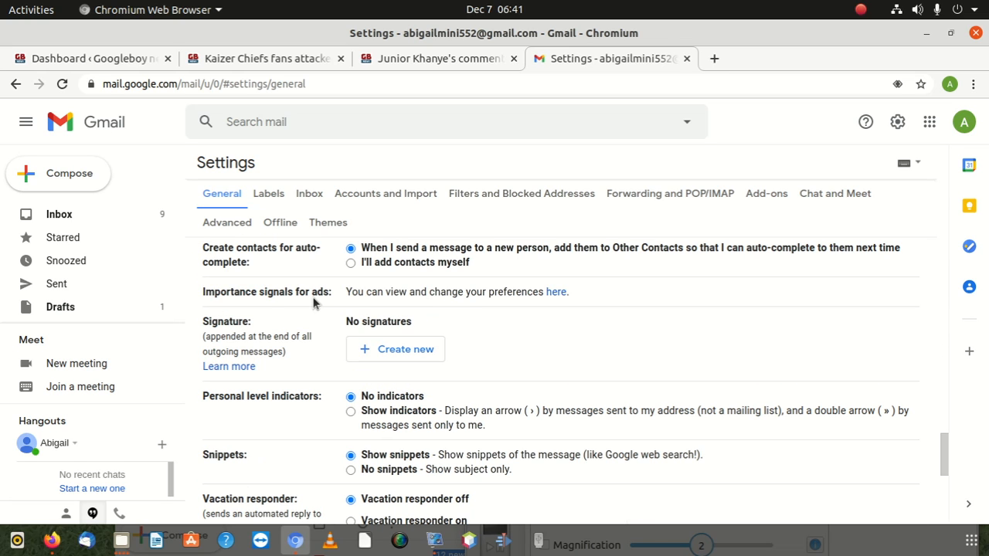
Create a new signature named 'azania tutorials'
{"action": "left_click", "coordinate": [414, 350]}
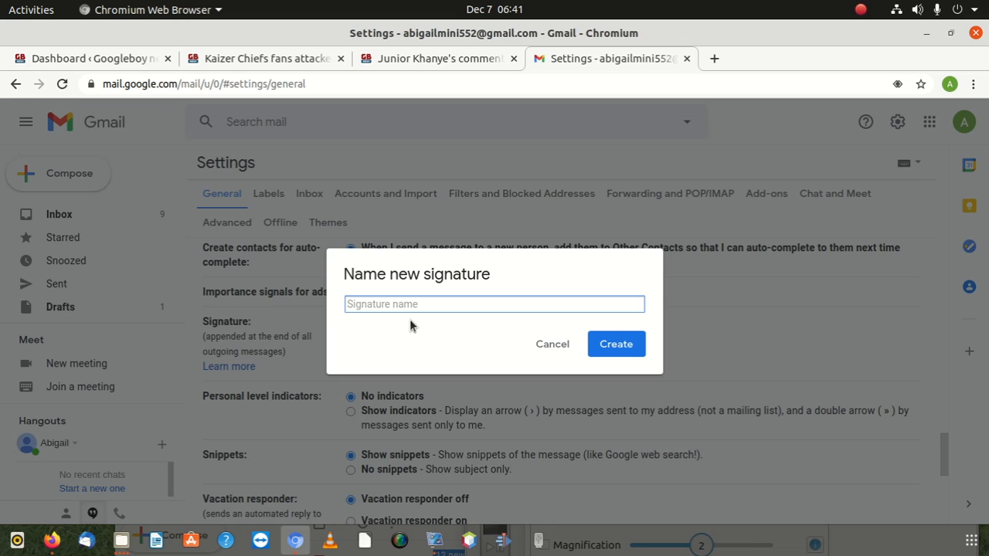
{"action": "type", "text": "my"}
{"action": "key", "text": "BackSpace"}
{"action": "key", "text": "BackSpace"}
{"action": "type", "text": "as"}
{"action": "key", "text": "BackSpace"}
{"action": "type", "text": "zania tutorials"}
{"action": "left_click", "coordinate": [611, 346]}
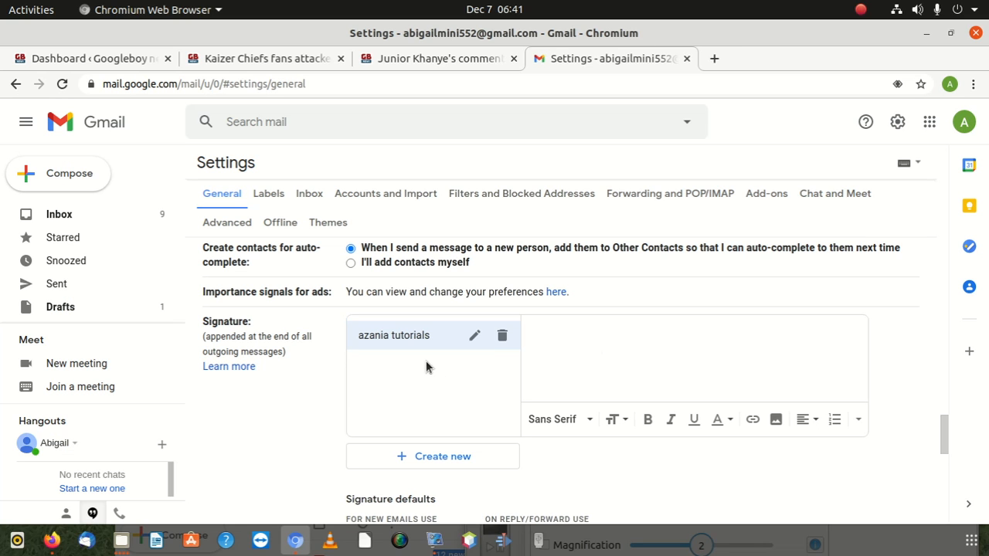
Write 'Azania Tutorials is a private company' as the signature's first line
{"action": "left_click", "coordinate": [560, 322]}
{"action": "type", "text": "Ab"}
{"action": "key", "text": "BackSpace"}
{"action": "type", "text": "zania Tutoi"}
{"action": "key", "text": "BackSpace"}
{"action": "type", "text": "rials is a "}
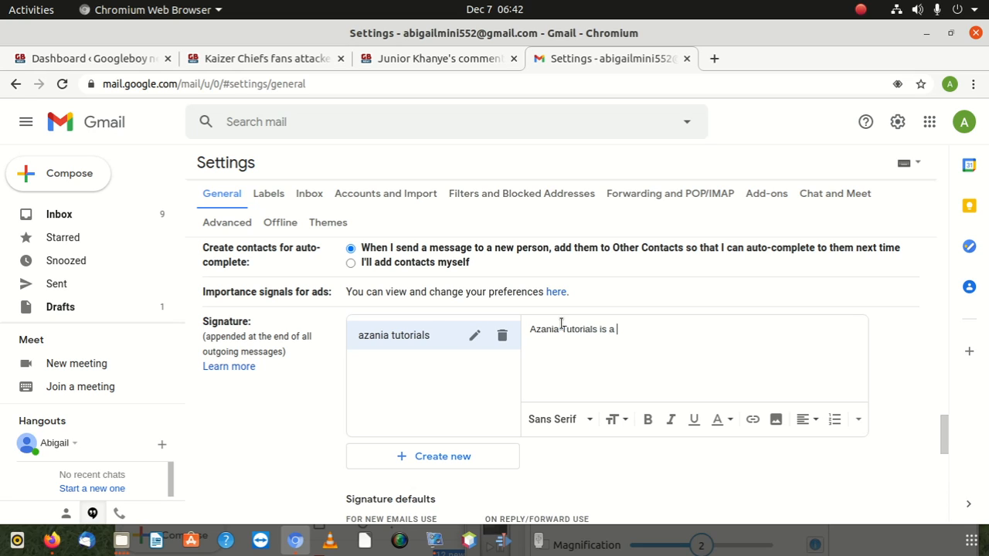
{"action": "type", "text": "private company"}
Add the telephone number line and the cell number line below it
{"action": "key", "text": "Return"}
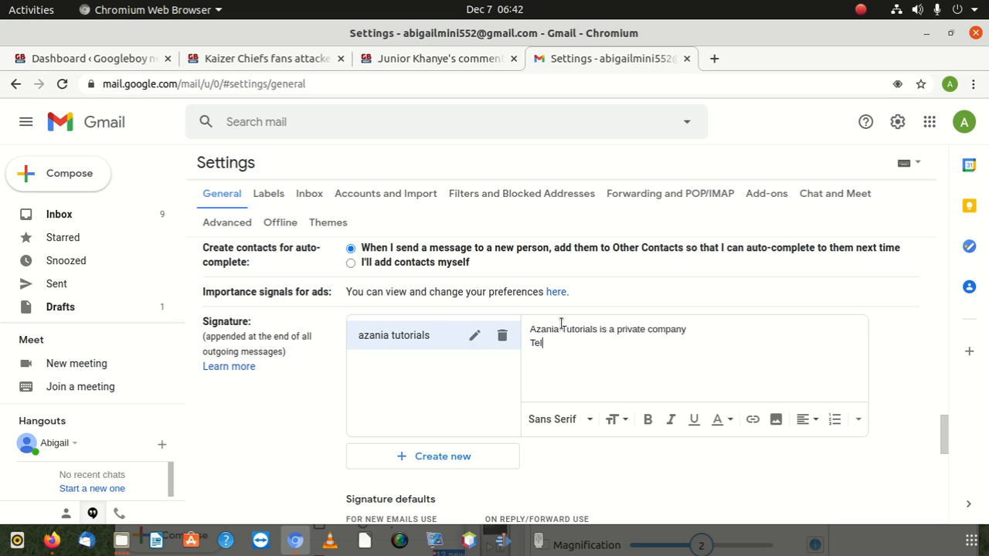
{"action": "key", "text": "Return"}
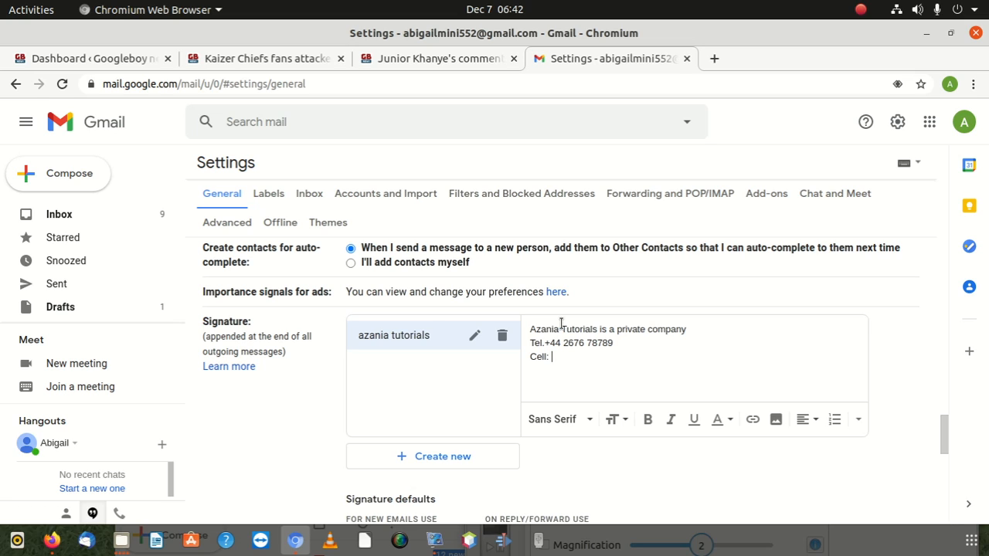
Add the company's e-mail address line and its postal address line to the signature
{"action": "key", "text": "Return"}
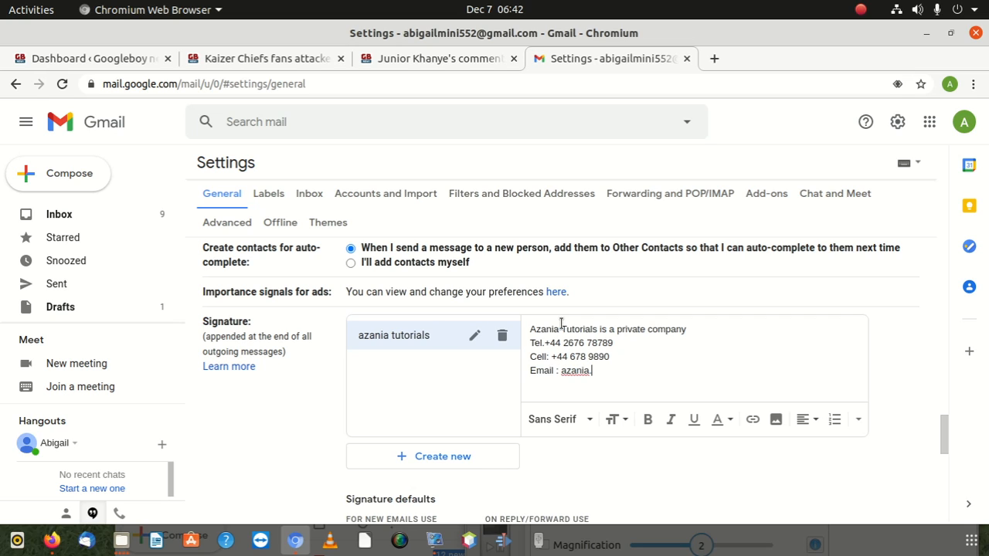
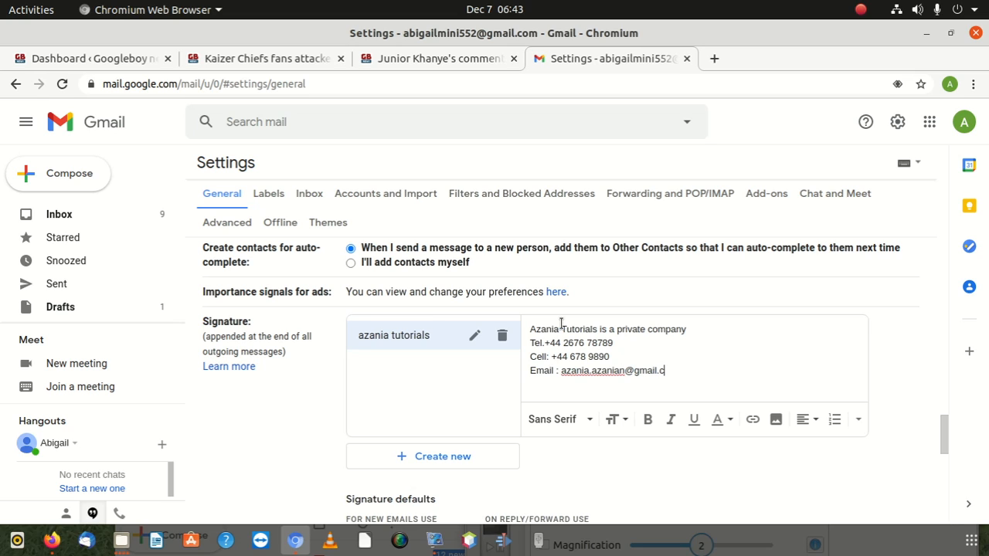
{"action": "key", "text": "Return"}
{"action": "type", "text": "Adress"}
{"action": "key", "text": "BackSpace"}
{"action": "key", "text": "BackSpace"}
{"action": "key", "text": "BackSpace"}
{"action": "key", "text": "BackSpace"}
{"action": "key", "text": "BackSpace"}
{"action": "type", "text": "dress "}
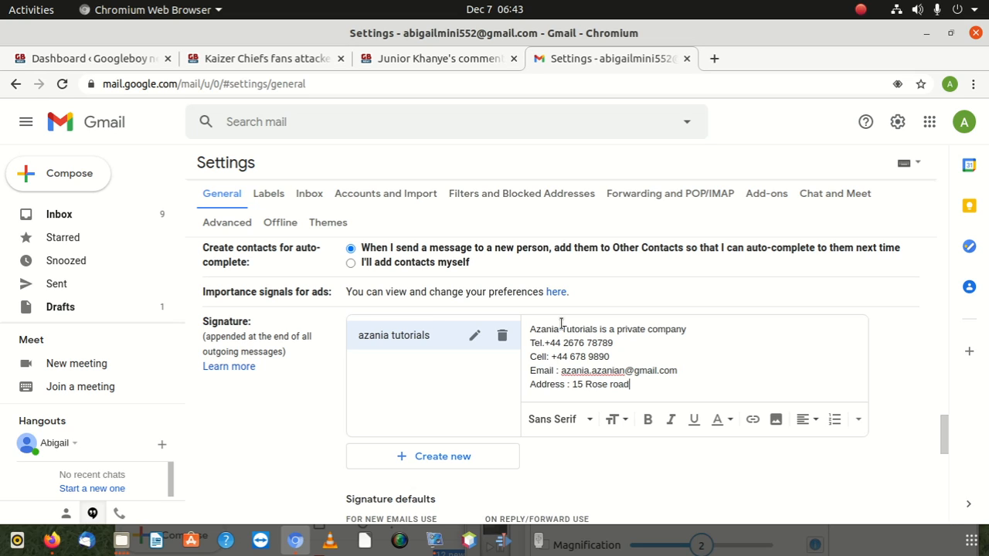
{"action": "key", "text": "Return"}
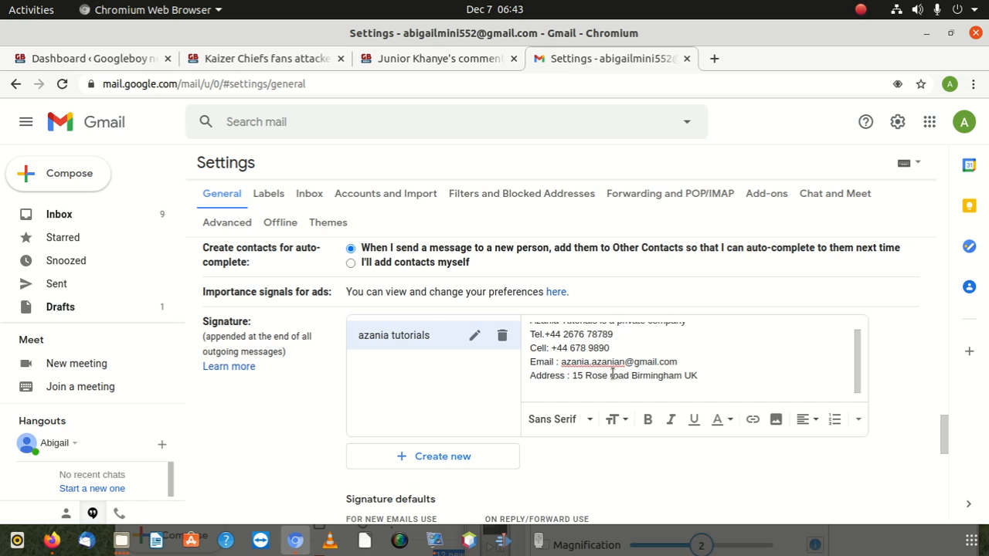
Add a 'Working Hours : 24/ Mon - Fri' line after the address line
{"action": "scroll", "coordinate": [614, 375], "scroll_direction": "up", "scroll_amount": 1}
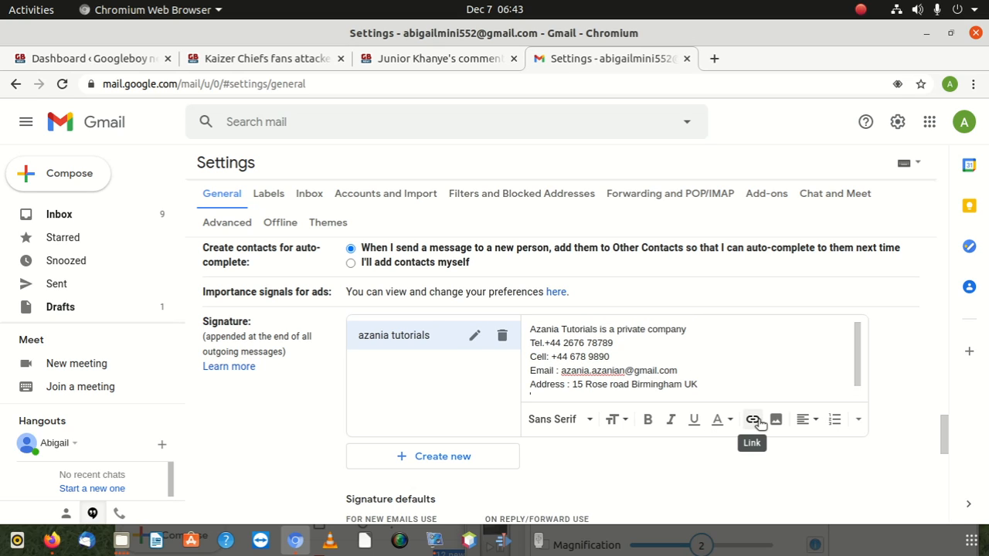
{"action": "scroll", "coordinate": [706, 373], "scroll_direction": "down", "scroll_amount": 1}
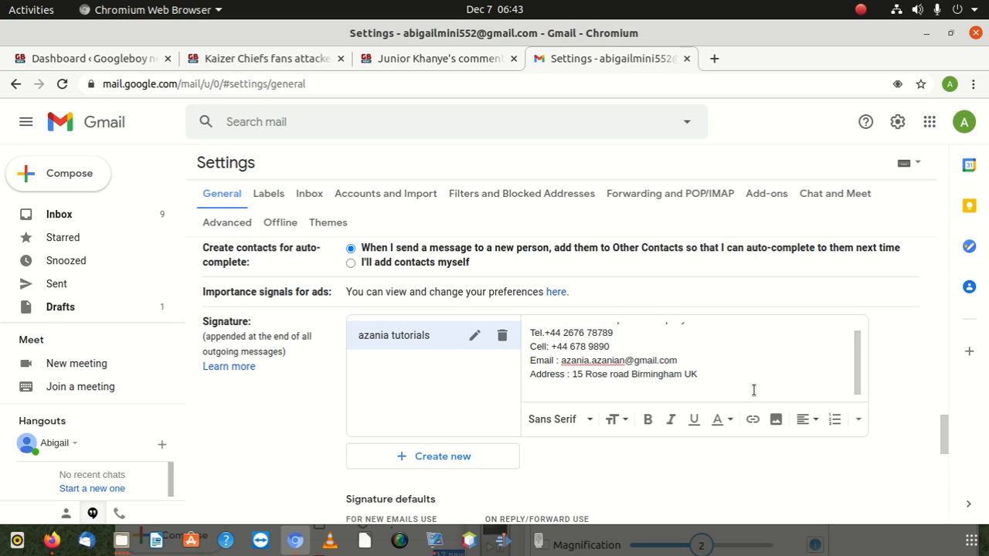
{"action": "scroll", "coordinate": [638, 347], "scroll_direction": "up", "scroll_amount": 3}
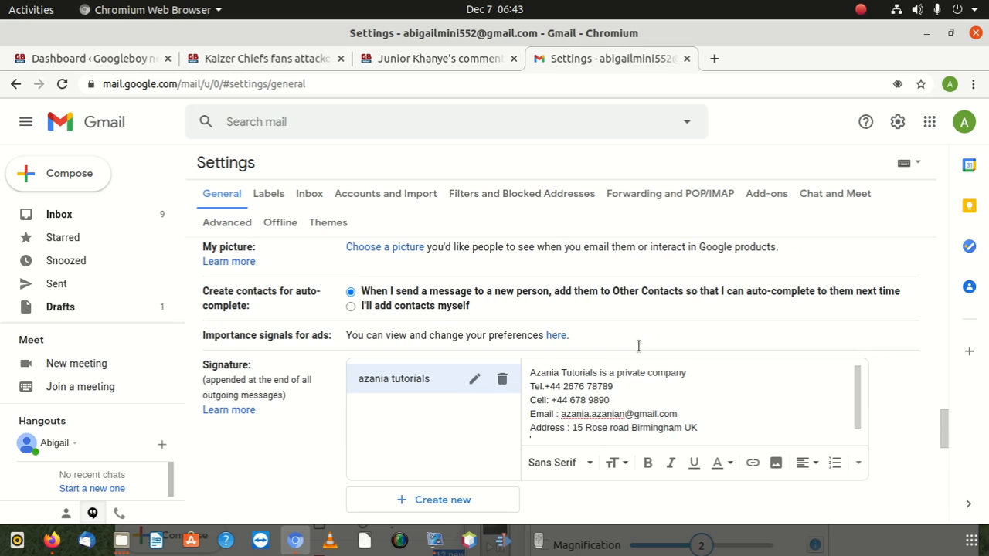
{"action": "scroll", "coordinate": [640, 413], "scroll_direction": "up", "scroll_amount": 1}
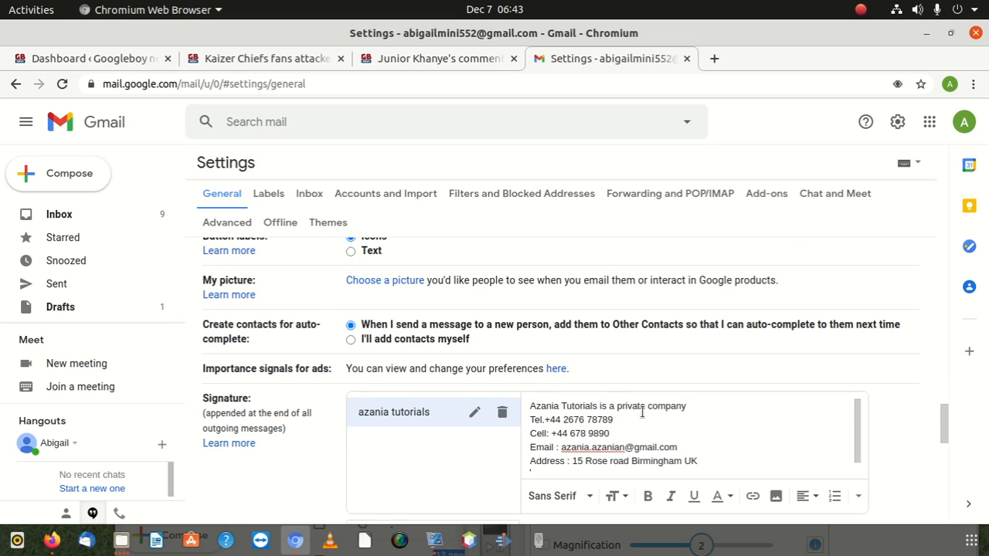
{"action": "scroll", "coordinate": [649, 403], "scroll_direction": "down", "scroll_amount": 3}
{"action": "scroll", "coordinate": [673, 347], "scroll_direction": "up", "scroll_amount": 1}
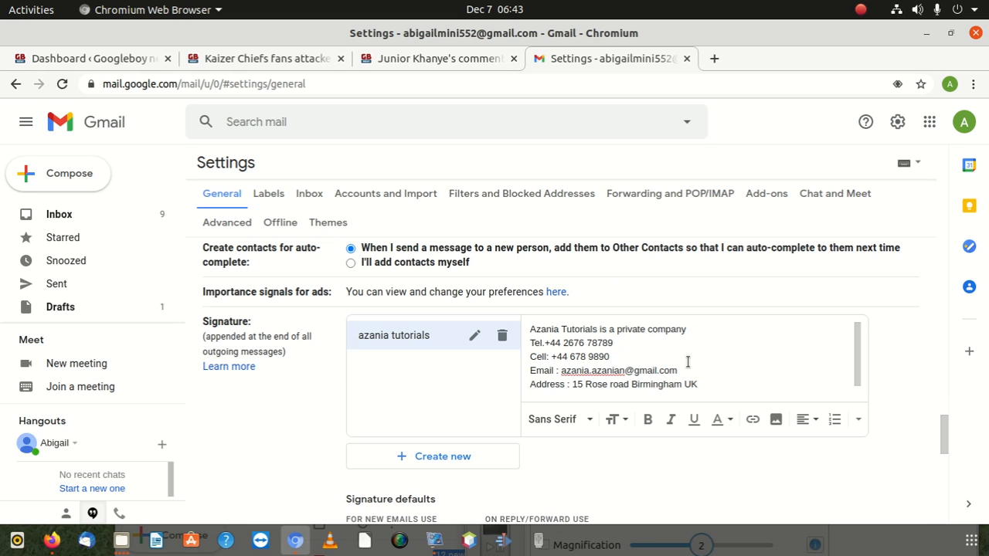
{"action": "left_click", "coordinate": [713, 383]}
{"action": "key", "text": "Return"}
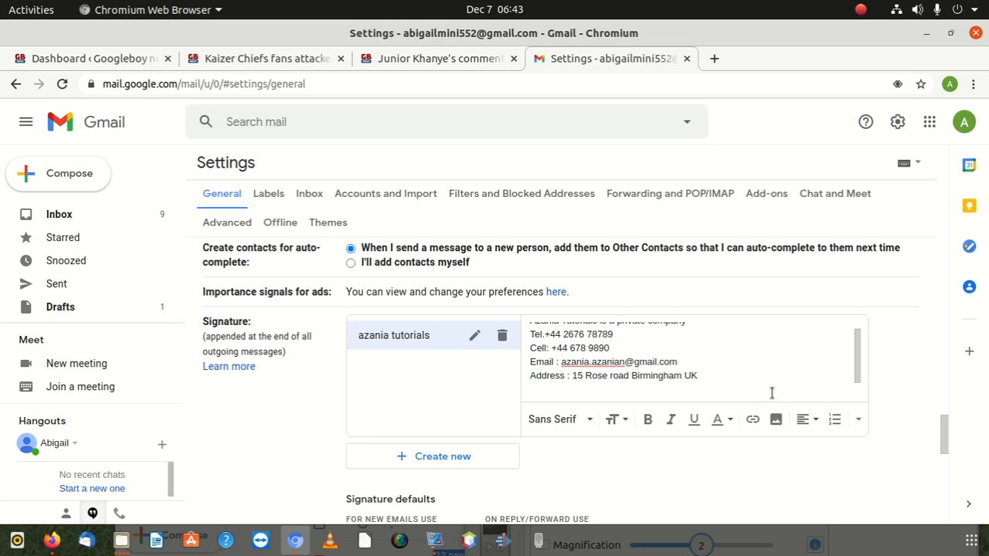
{"action": "type", "text": "Working Hours : 24"}
{"action": "type", "text": "7 m"}
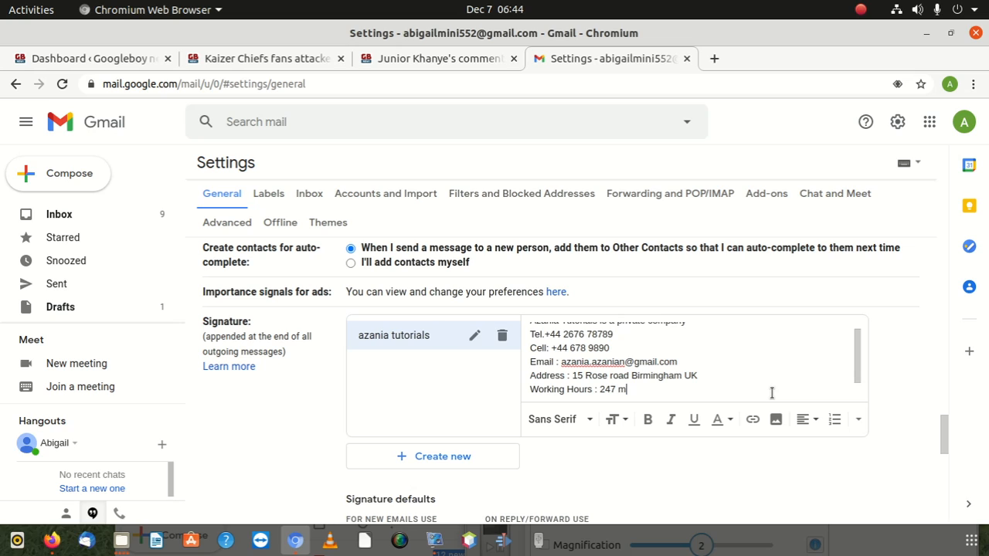
{"action": "key", "text": "BackSpace"}
{"action": "key", "text": "BackSpace"}
{"action": "key", "text": "BackSpace"}
{"action": "type", "text": "/ Mo n - FRI"}
{"action": "key", "text": "BackSpace"}
{"action": "key", "text": "BackSpace"}
{"action": "type", "text": "ri"}
{"action": "scroll", "coordinate": [663, 417], "scroll_direction": "up", "scroll_amount": 3}
Save the new signature settings
{"action": "scroll", "coordinate": [660, 414], "scroll_direction": "down", "scroll_amount": 5}
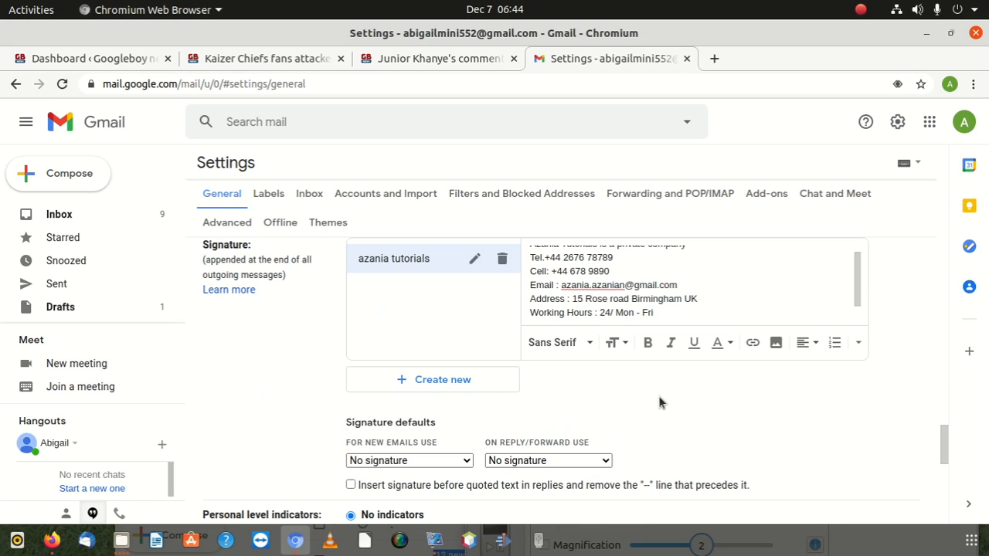
{"action": "scroll", "coordinate": [495, 387], "scroll_direction": "down", "scroll_amount": 10}
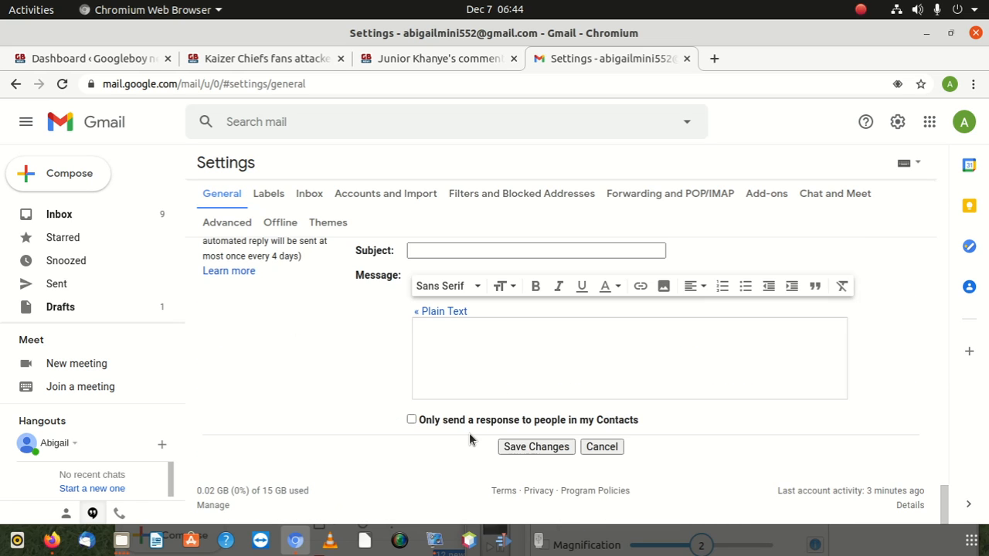
{"action": "left_click", "coordinate": [536, 447]}
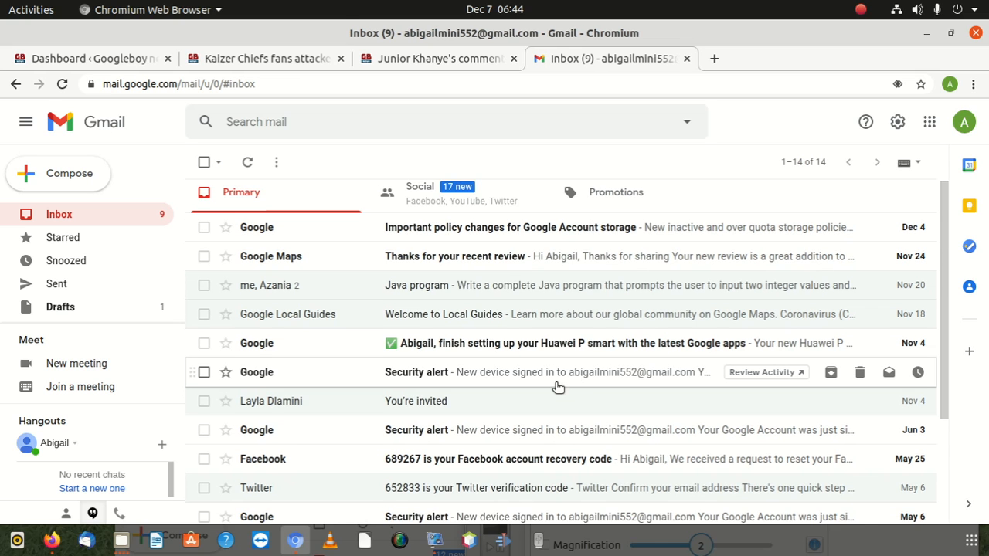
{"action": "scroll", "coordinate": [556, 371], "scroll_direction": "down", "scroll_amount": 4}
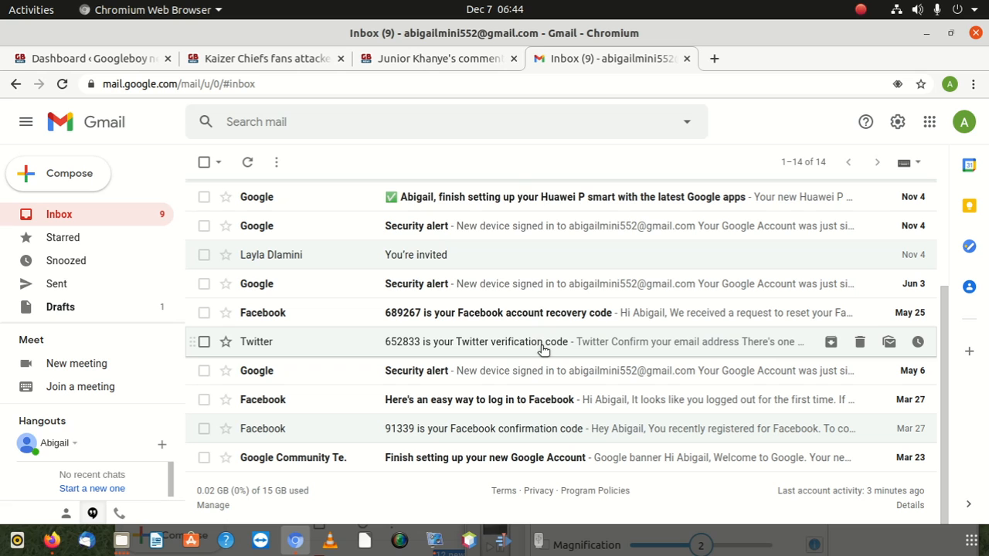
{"action": "scroll", "coordinate": [541, 339], "scroll_direction": "up", "scroll_amount": 4}
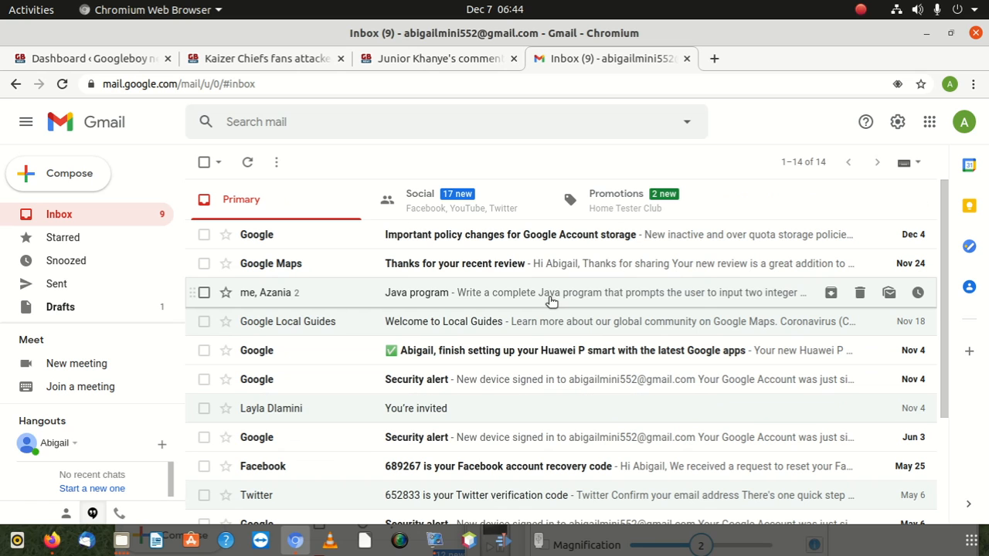
Open a new message briefly, close it, and return to the full settings page
{"action": "left_click", "coordinate": [94, 175]}
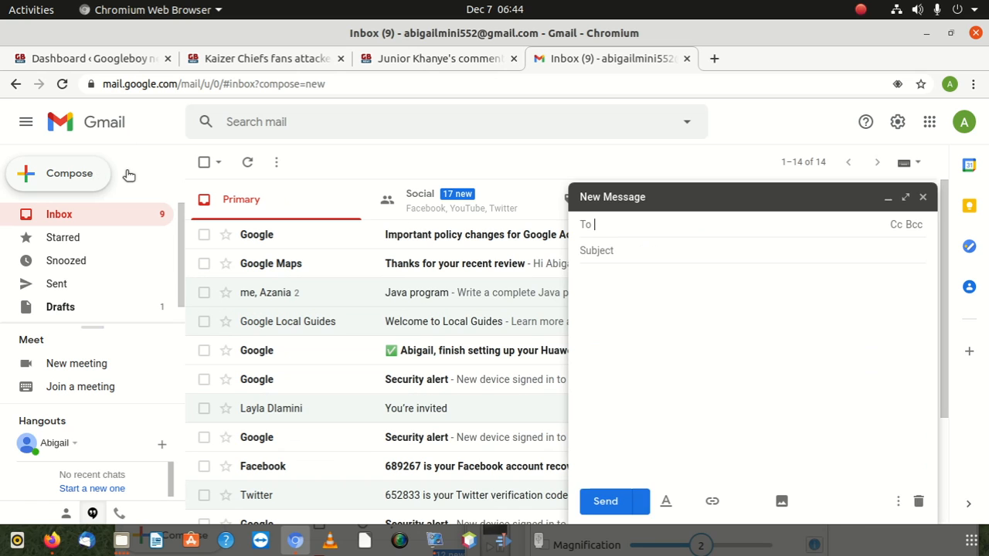
{"action": "left_click", "coordinate": [686, 344]}
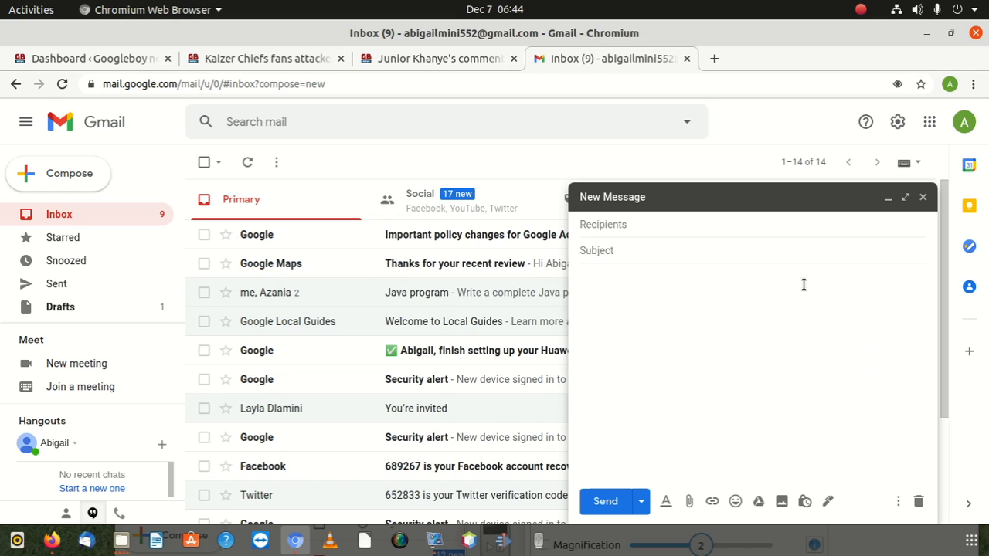
{"action": "left_click", "coordinate": [701, 229]}
{"action": "left_click", "coordinate": [924, 198]}
{"action": "left_click", "coordinate": [897, 121]}
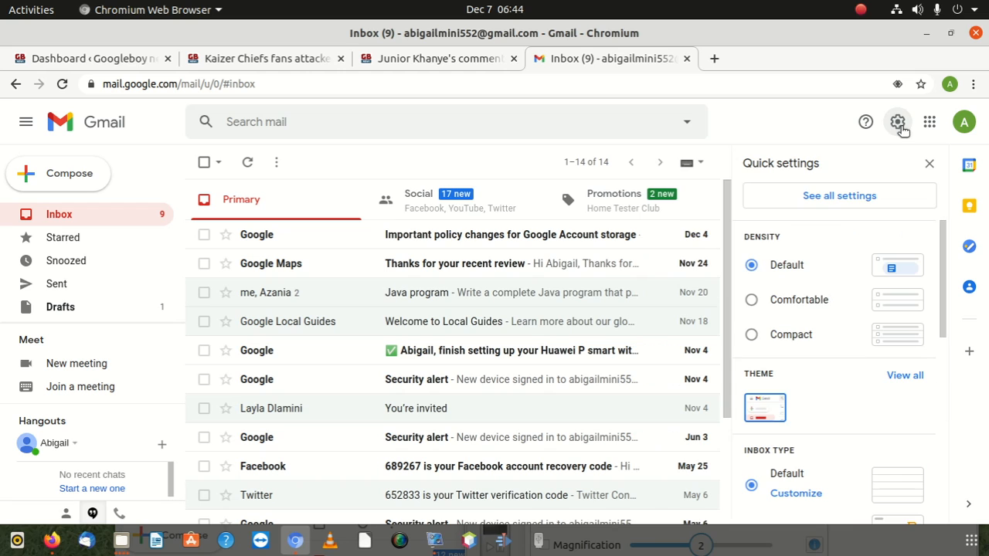
{"action": "left_click", "coordinate": [859, 204]}
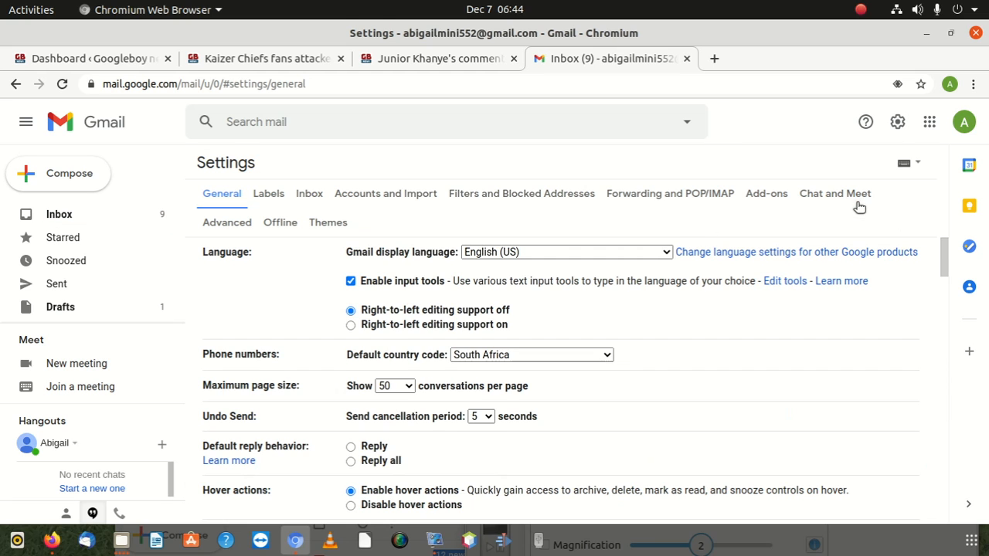
Open the azania tutorials signature's rename box and close it unchanged
{"action": "scroll", "coordinate": [402, 400], "scroll_direction": "down", "scroll_amount": 4}
{"action": "scroll", "coordinate": [402, 400], "scroll_direction": "down", "scroll_amount": 12}
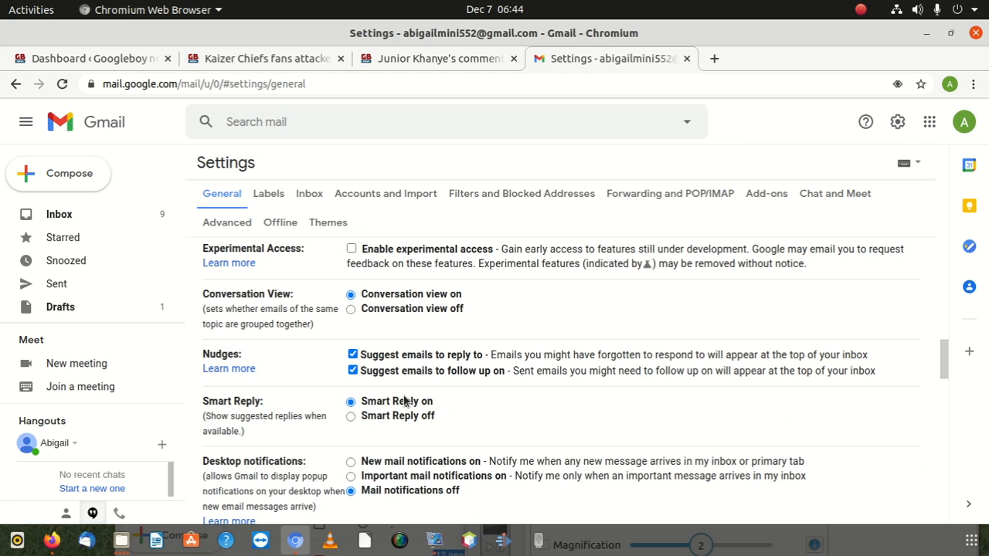
{"action": "scroll", "coordinate": [403, 400], "scroll_direction": "down", "scroll_amount": 8}
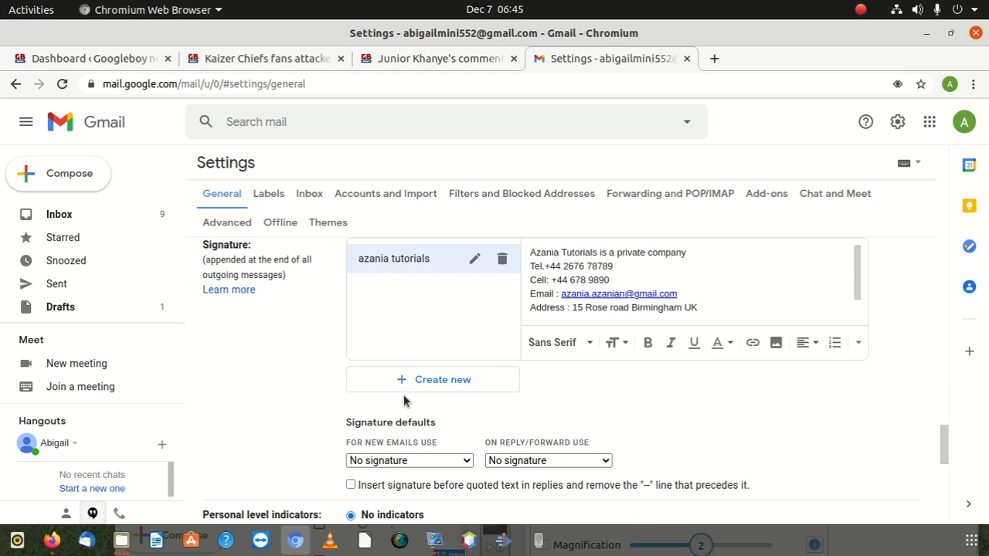
{"action": "scroll", "coordinate": [403, 400], "scroll_direction": "up", "scroll_amount": 3}
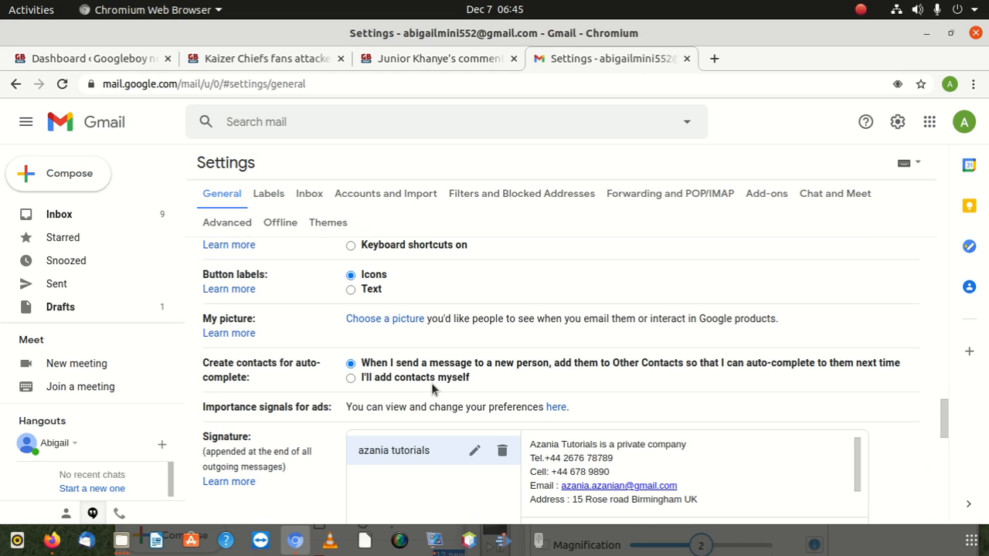
{"action": "scroll", "coordinate": [434, 380], "scroll_direction": "down", "scroll_amount": 4}
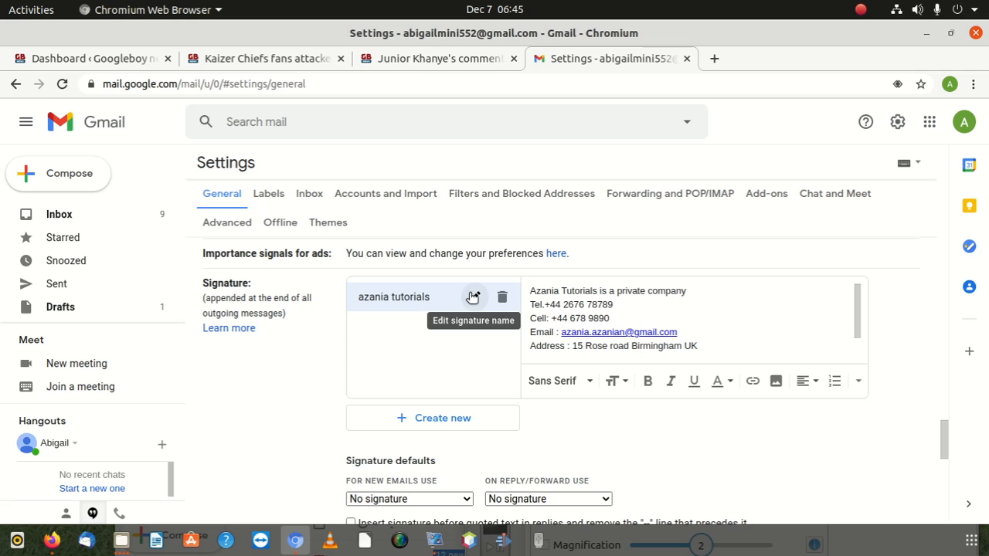
{"action": "left_click", "coordinate": [473, 297]}
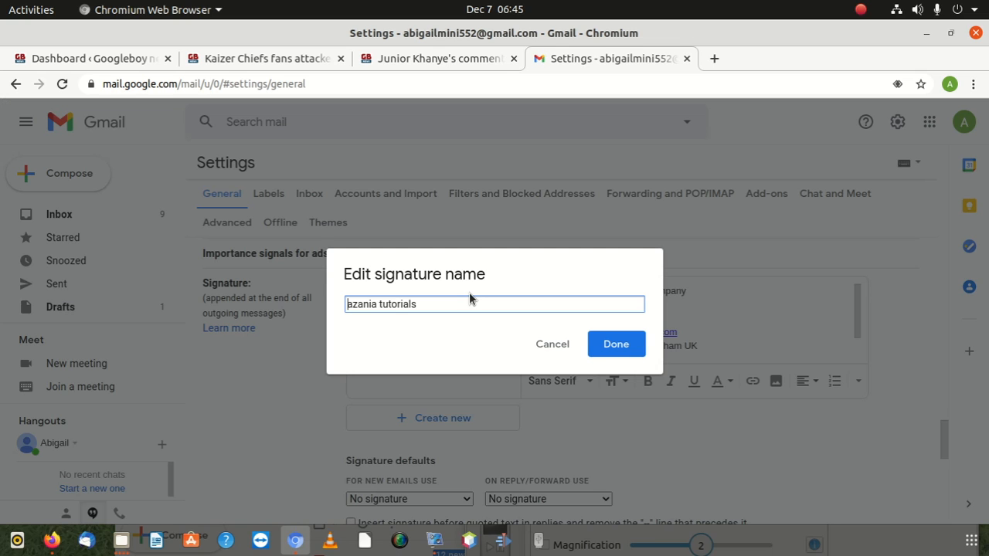
{"action": "left_click", "coordinate": [550, 345]}
Choose azania tutorials as default for new emails and for replies/forwards, then save changes
{"action": "scroll", "coordinate": [578, 340], "scroll_direction": "down", "scroll_amount": 2}
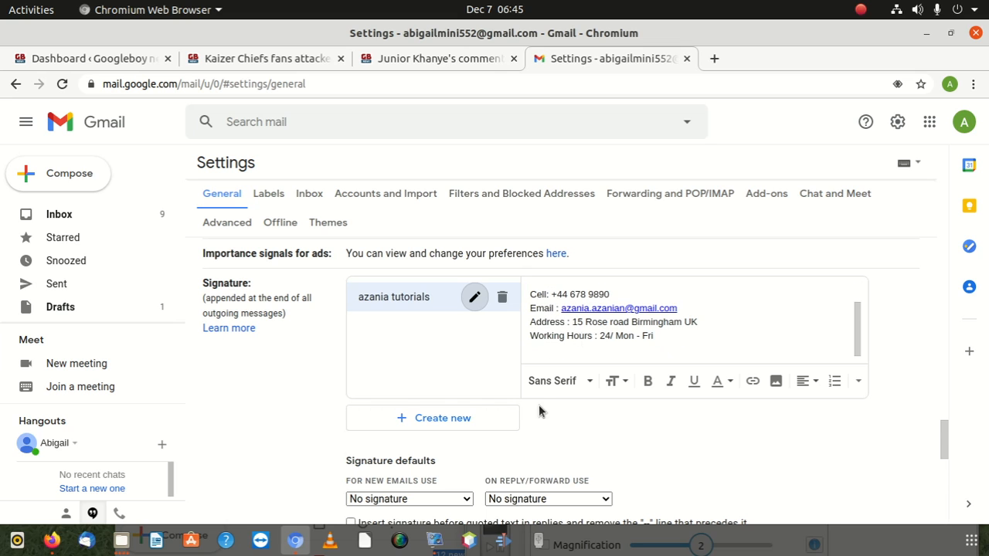
{"action": "scroll", "coordinate": [539, 404], "scroll_direction": "down", "scroll_amount": 4}
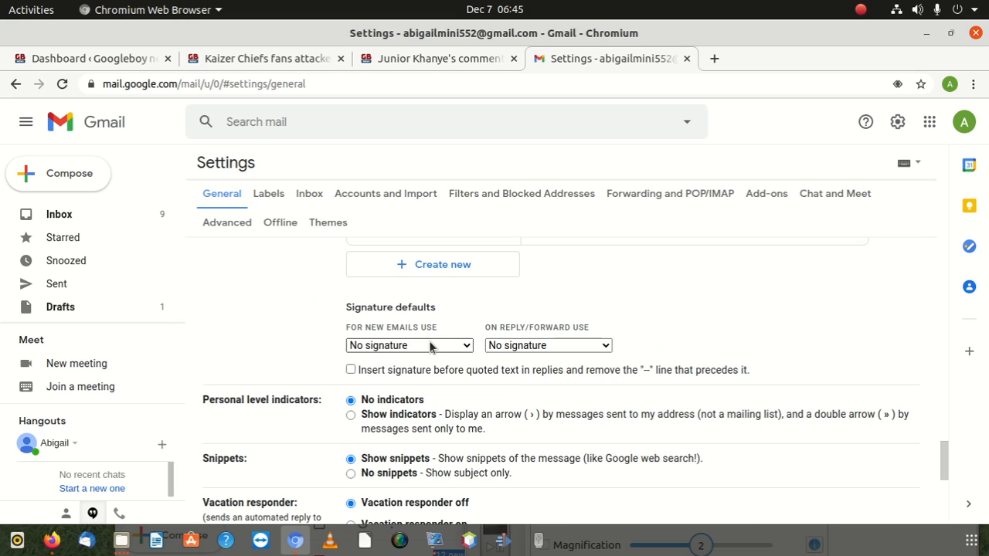
{"action": "left_click", "coordinate": [433, 344]}
{"action": "left_click", "coordinate": [449, 298]}
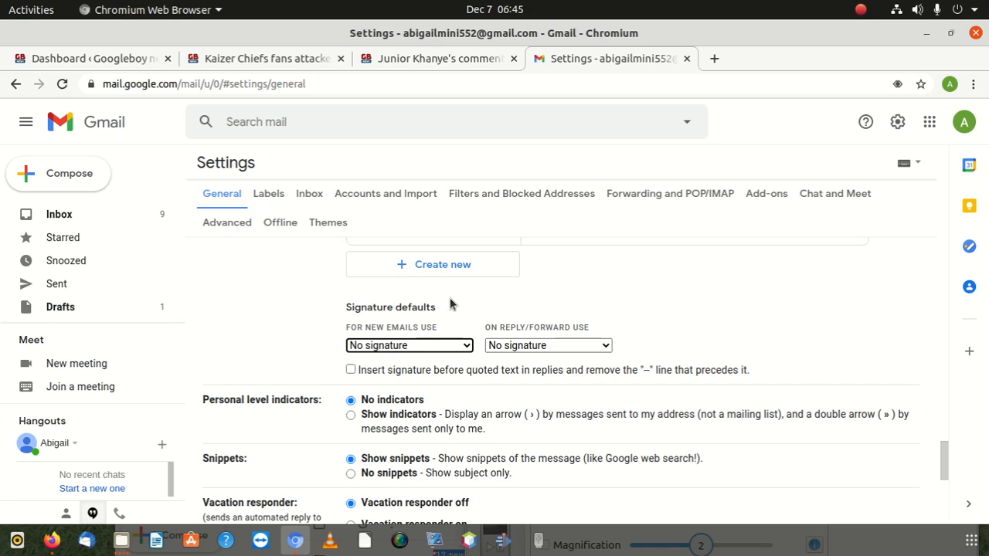
{"action": "left_click", "coordinate": [433, 347]}
{"action": "left_click", "coordinate": [436, 371]}
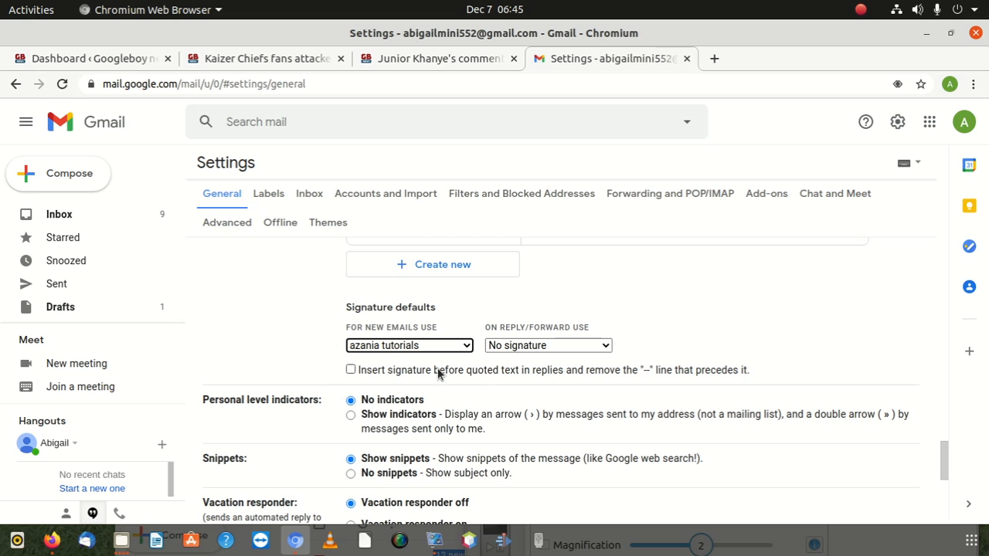
{"action": "left_click", "coordinate": [570, 349]}
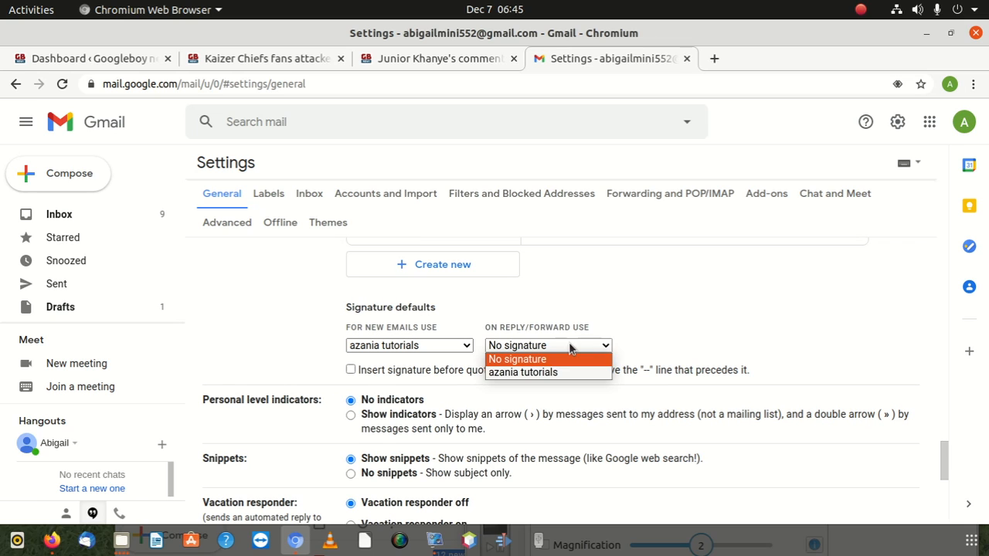
{"action": "left_click", "coordinate": [563, 372]}
{"action": "scroll", "coordinate": [536, 366], "scroll_direction": "down", "scroll_amount": 5}
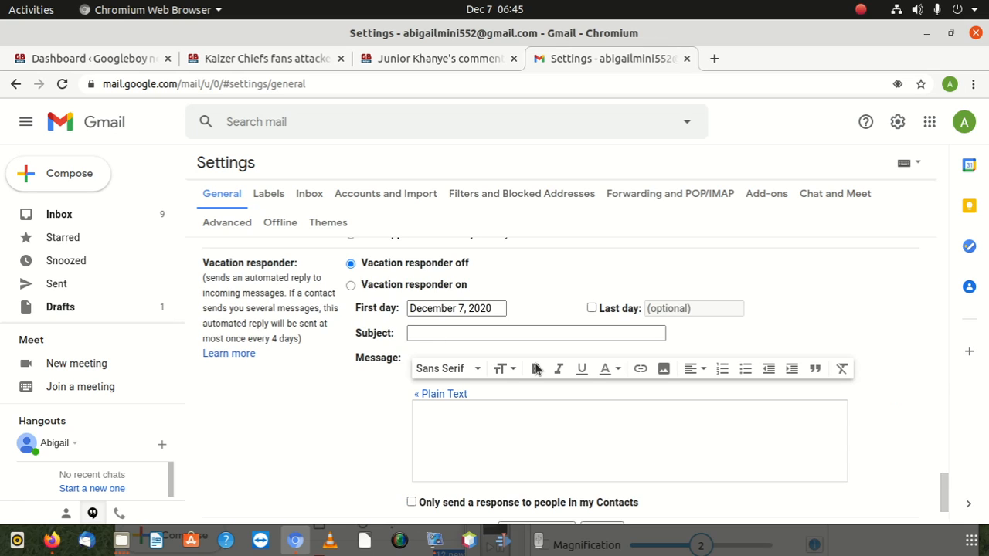
{"action": "left_click", "coordinate": [540, 446]}
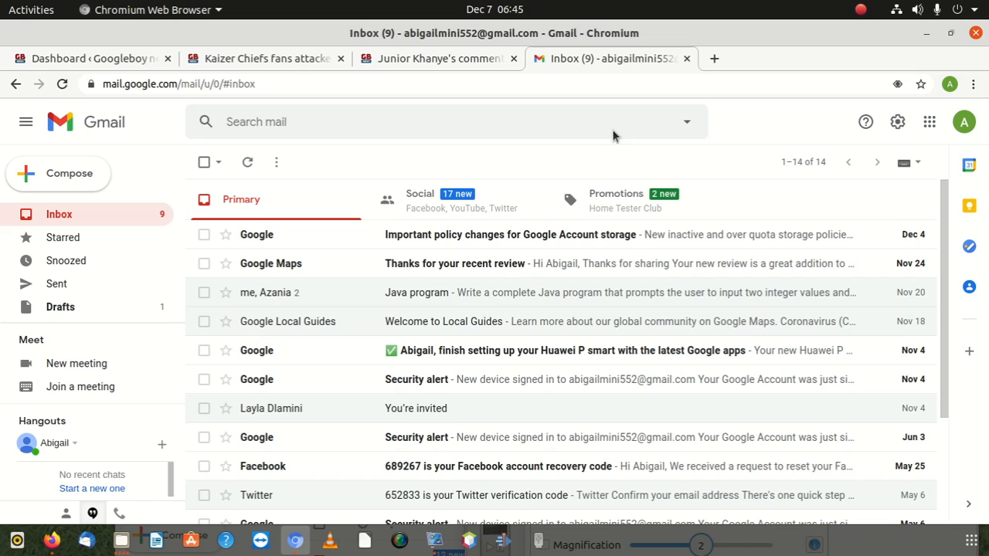
Compose a new message to check the azania tutorials signature appears in it
{"action": "left_click", "coordinate": [92, 178]}
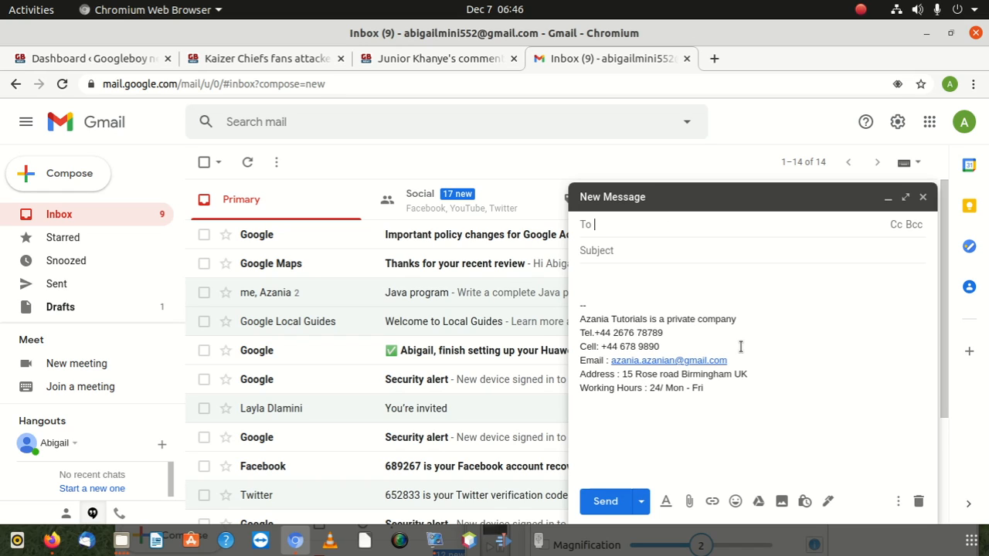
Close the draft and go back to the Signature section of the full settings
{"action": "left_click", "coordinate": [923, 198]}
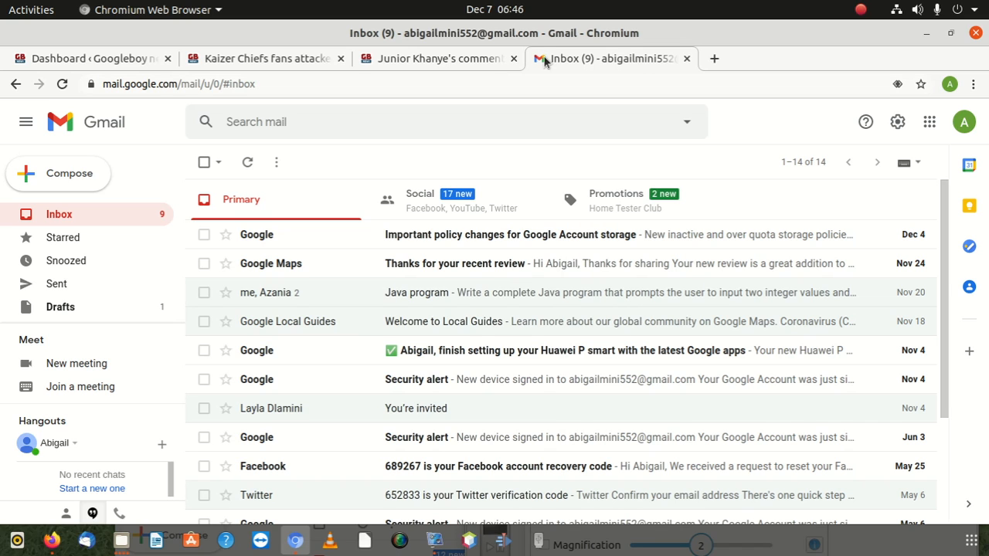
{"action": "left_click", "coordinate": [897, 121]}
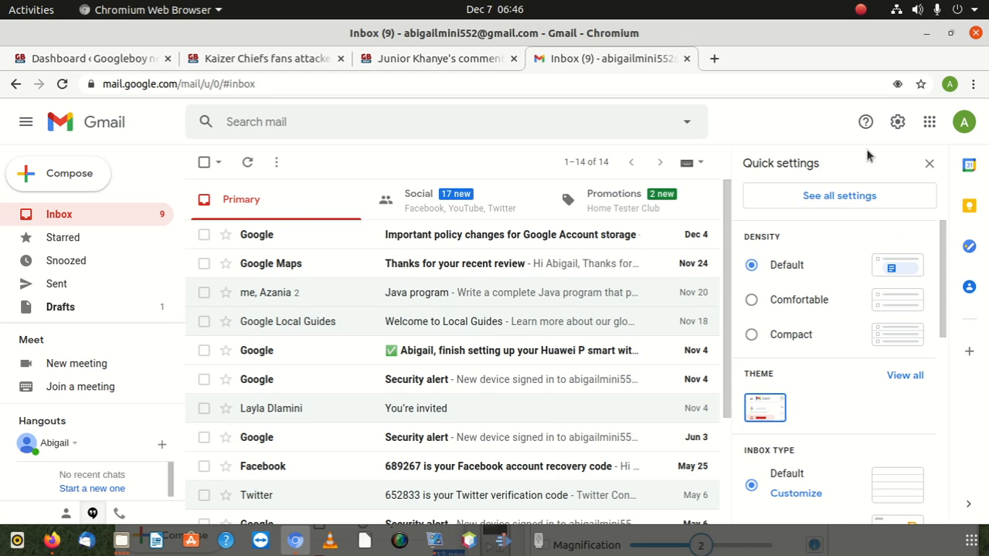
{"action": "left_click", "coordinate": [847, 194]}
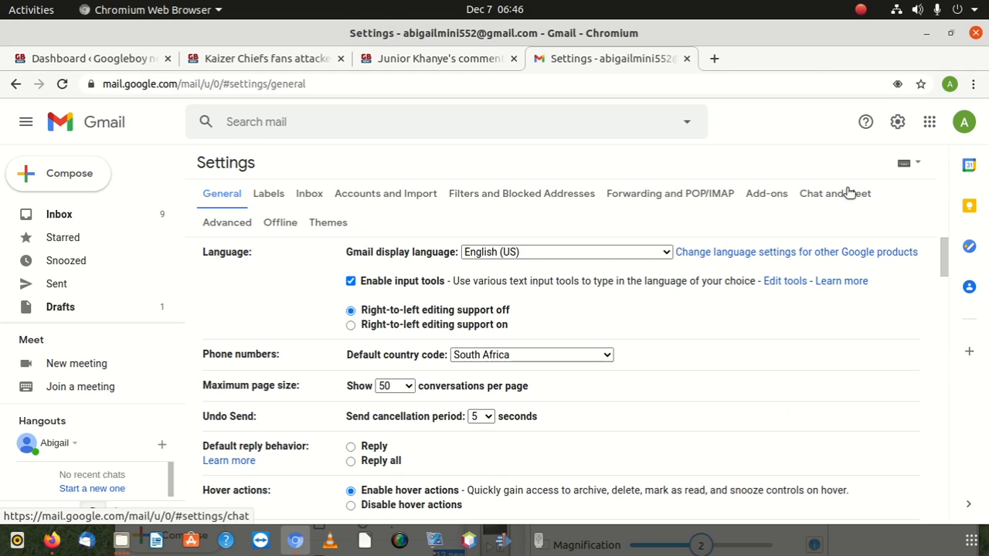
{"action": "scroll", "coordinate": [577, 361], "scroll_direction": "down", "scroll_amount": 3}
{"action": "scroll", "coordinate": [580, 365], "scroll_direction": "down", "scroll_amount": 15}
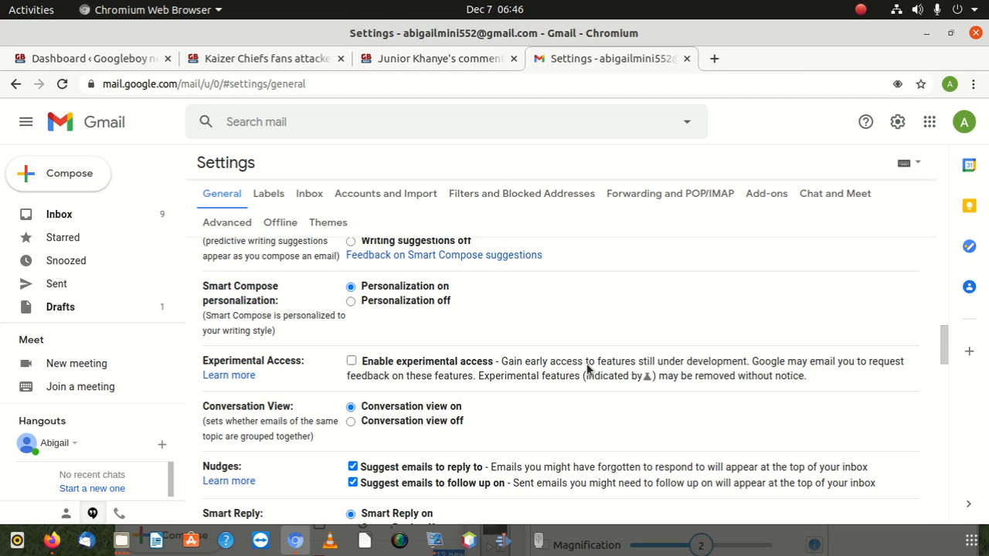
{"action": "scroll", "coordinate": [588, 366], "scroll_direction": "down", "scroll_amount": 2}
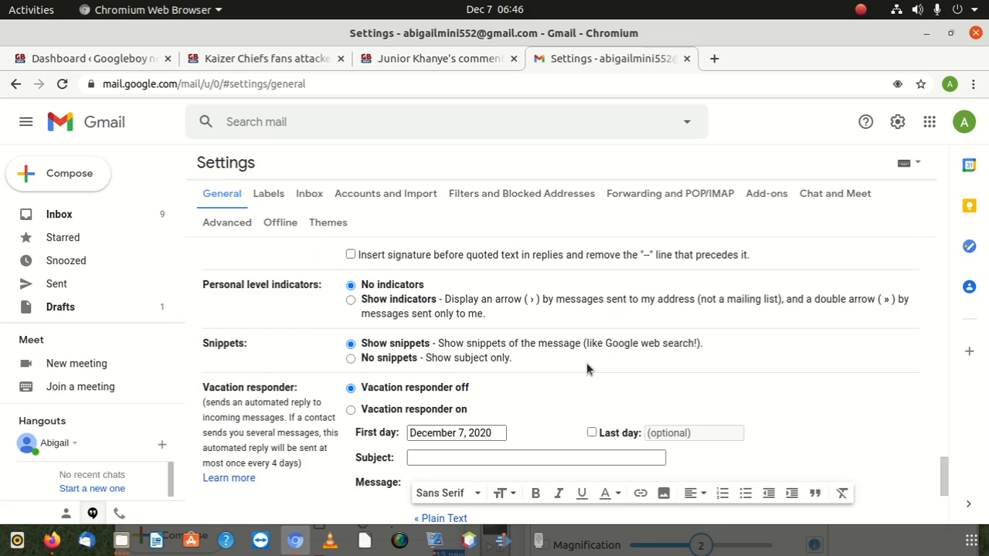
{"action": "scroll", "coordinate": [590, 369], "scroll_direction": "up", "scroll_amount": 4}
Change the working hours line to '24/7 Mon - Fri including public holidays'
{"action": "left_click", "coordinate": [577, 346]}
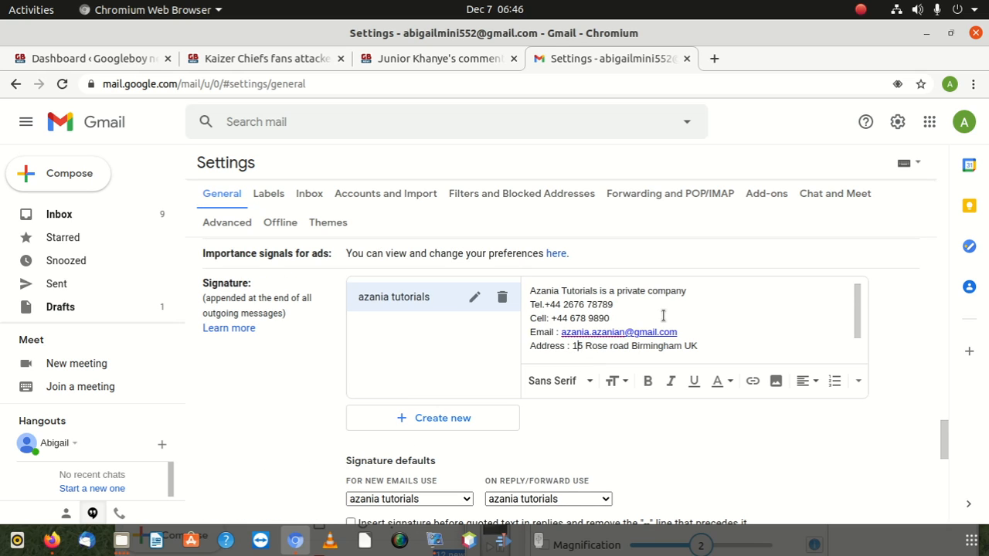
{"action": "scroll", "coordinate": [662, 315], "scroll_direction": "down", "scroll_amount": 1}
{"action": "left_click", "coordinate": [612, 336]}
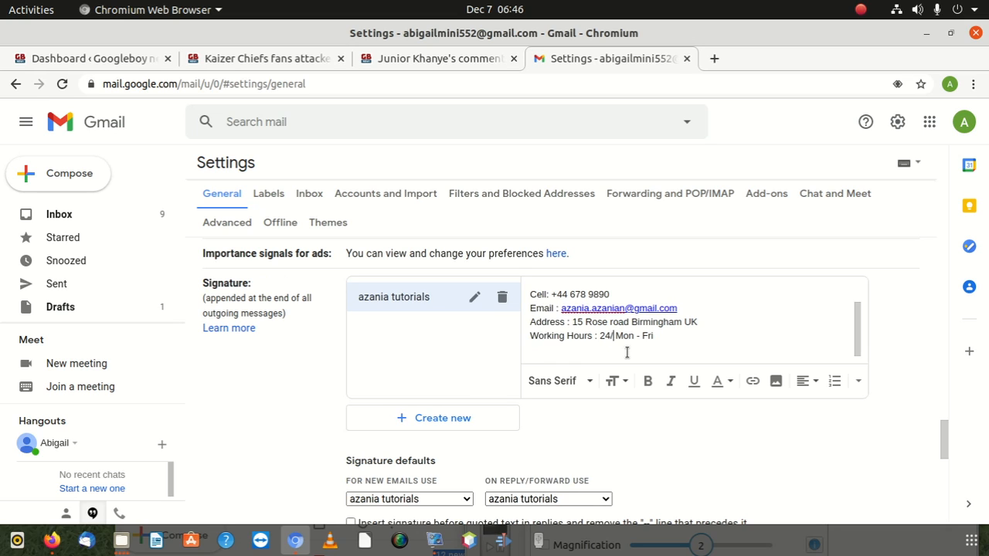
{"action": "type", "text": "/7"}
{"action": "left_click", "coordinate": [681, 336]}
{"action": "type", "text": "including public h"}
{"action": "type", "text": "days"}
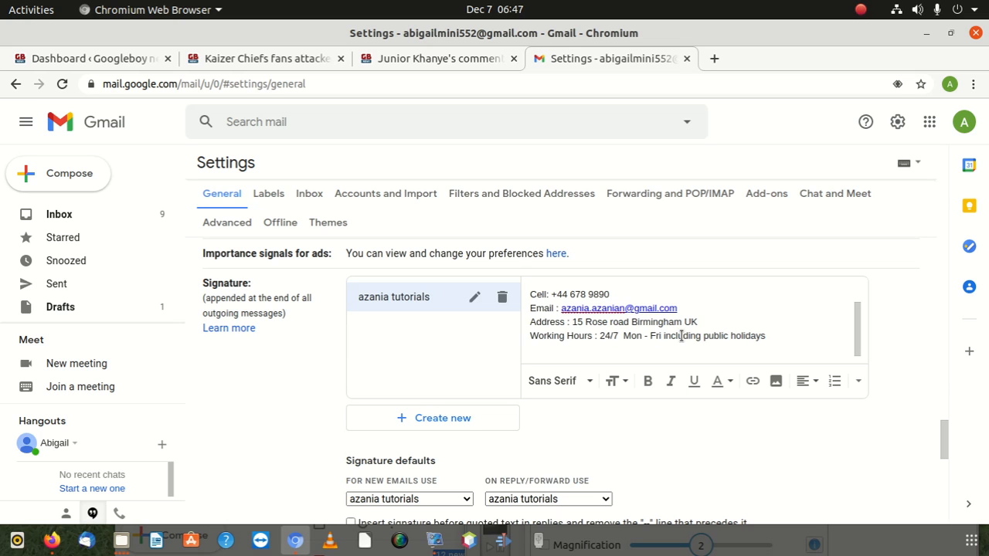
Save the updated signature settings
{"action": "scroll", "coordinate": [786, 313], "scroll_direction": "down", "scroll_amount": 3}
{"action": "scroll", "coordinate": [783, 311], "scroll_direction": "up", "scroll_amount": 6}
{"action": "scroll", "coordinate": [757, 342], "scroll_direction": "down", "scroll_amount": 3}
{"action": "scroll", "coordinate": [728, 385], "scroll_direction": "down", "scroll_amount": 5}
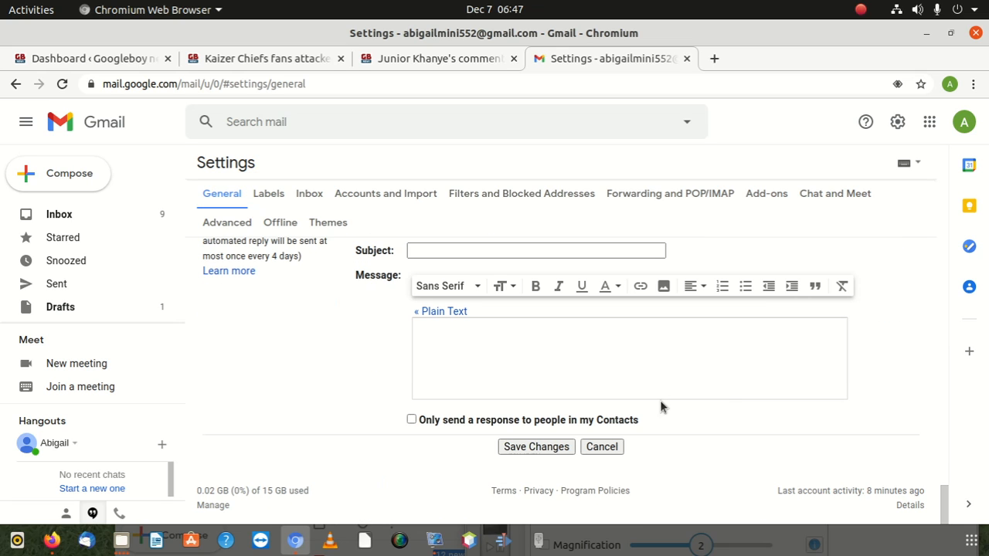
{"action": "left_click", "coordinate": [536, 447]}
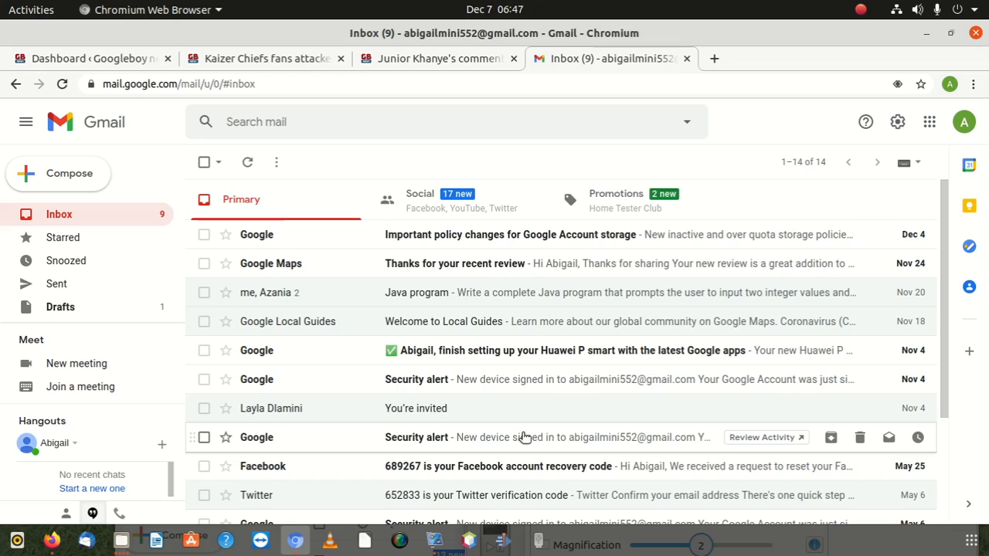
Start a new message reading 'Hi please find the attached invoice' with subject 'Invoice for December'
{"action": "left_click_drag", "start_coordinate": [714, 37], "coordinate": [815, 2]}
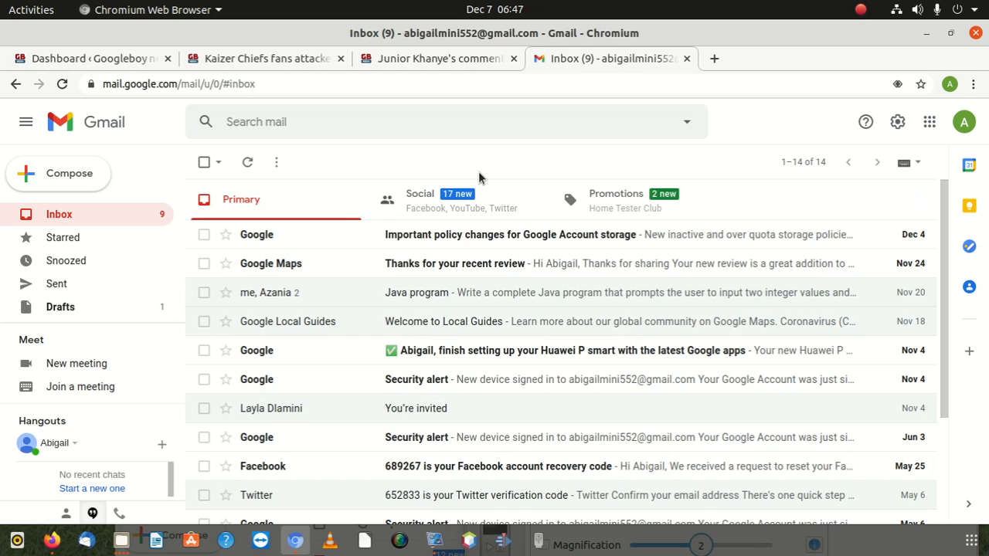
{"action": "left_click", "coordinate": [93, 178]}
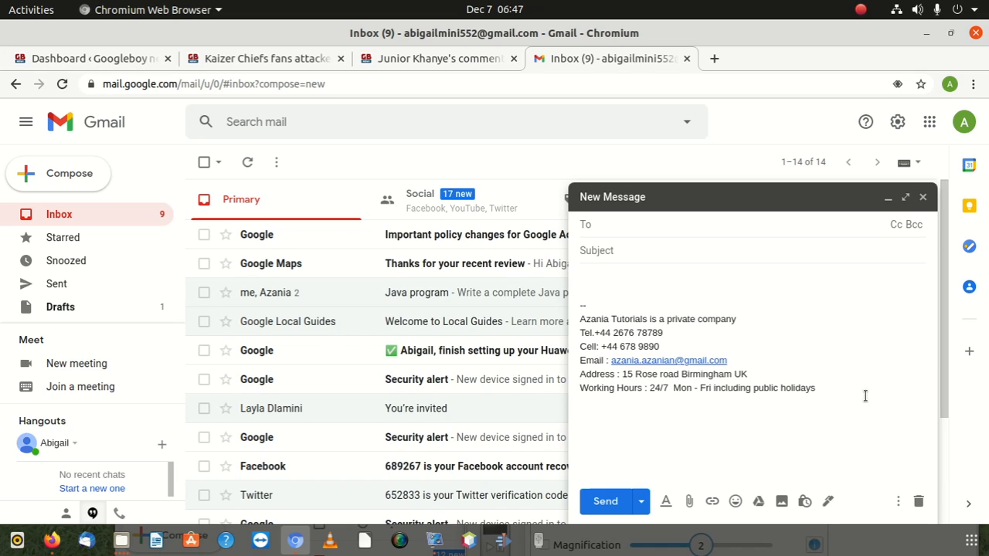
{"action": "left_click", "coordinate": [617, 278]}
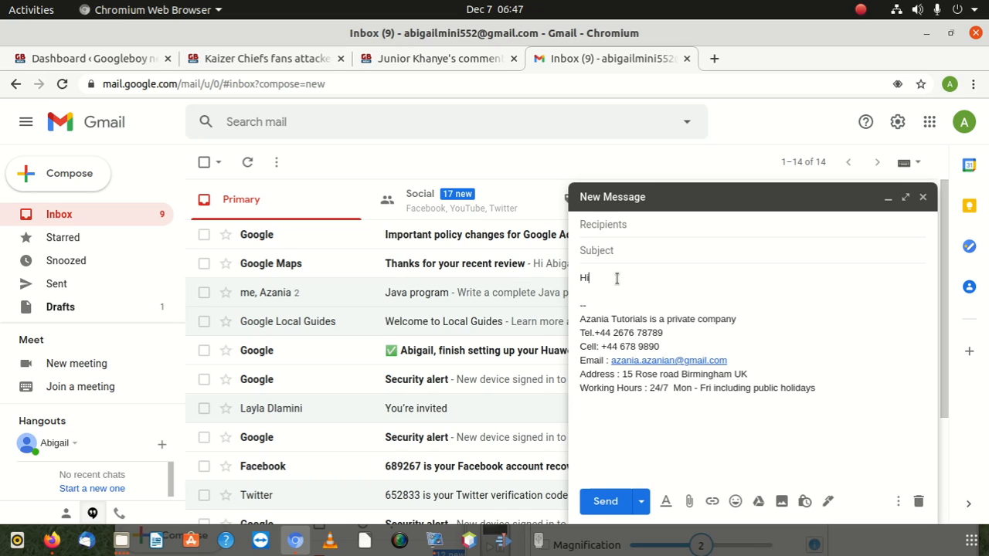
{"action": "type", "text": "Hi plea"}
{"action": "type", "text": "se download th"}
{"action": "key", "text": "BackSpace"}
{"action": "key", "text": "BackSpace"}
{"action": "key", "text": "BackSpace"}
{"action": "key", "text": "BackSpace"}
{"action": "key", "text": "BackSpace"}
{"action": "key", "text": "BackSpace"}
{"action": "key", "text": "BackSpace"}
{"action": "key", "text": "BackSpace"}
{"action": "key", "text": "BackSpace"}
{"action": "type", "text": "find the attac"}
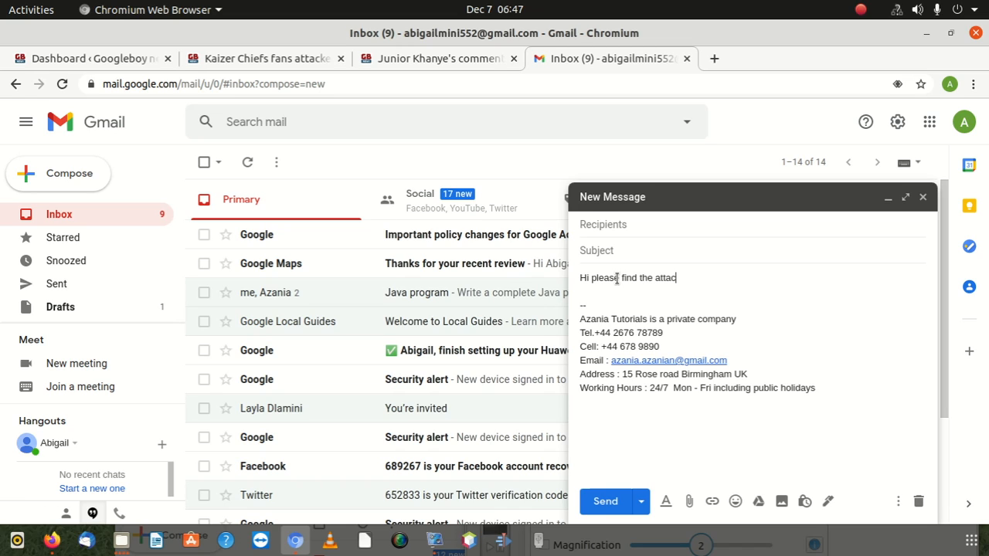
{"action": "type", "text": "hed invoice "}
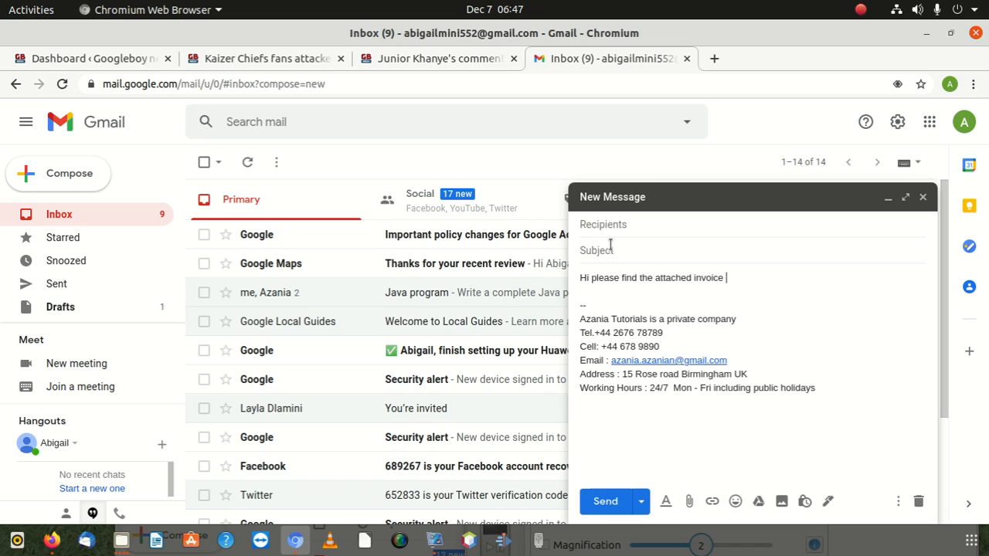
{"action": "type", "text": "Invoice"}
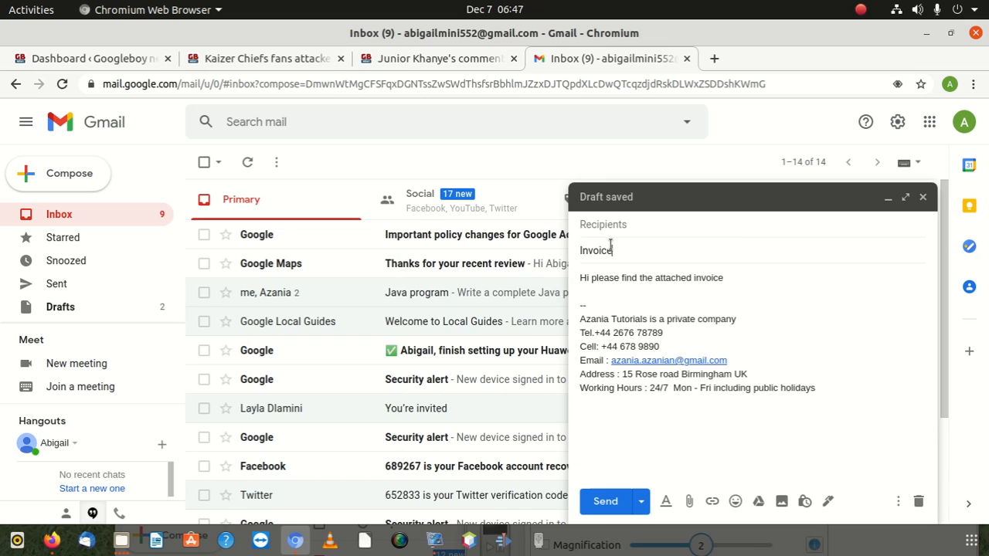
{"action": "type", "text": " for december"}
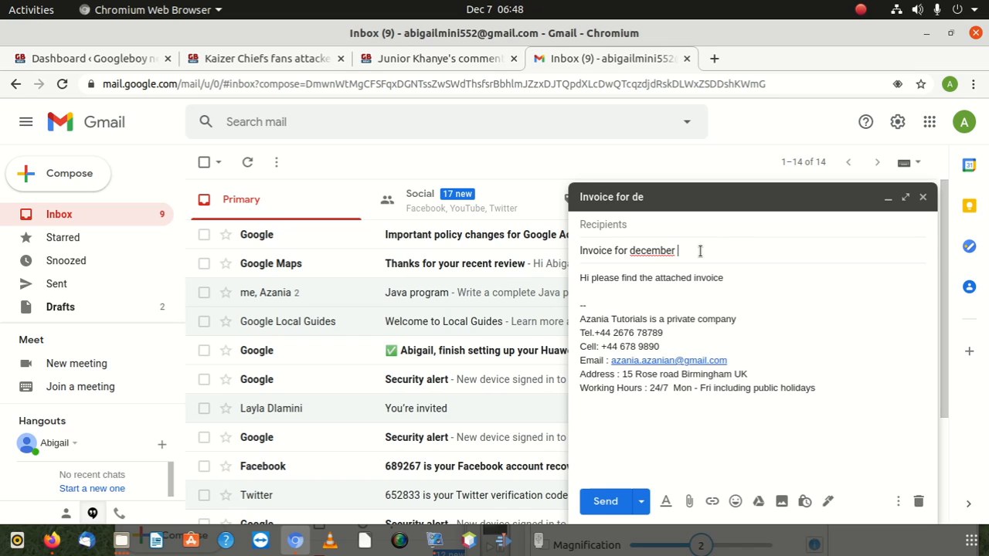
{"action": "right_click", "coordinate": [647, 254]}
{"action": "left_click", "coordinate": [669, 267]}
Enter the recipient's e-mail address in the To field and begin attaching a file
{"action": "left_click", "coordinate": [628, 222]}
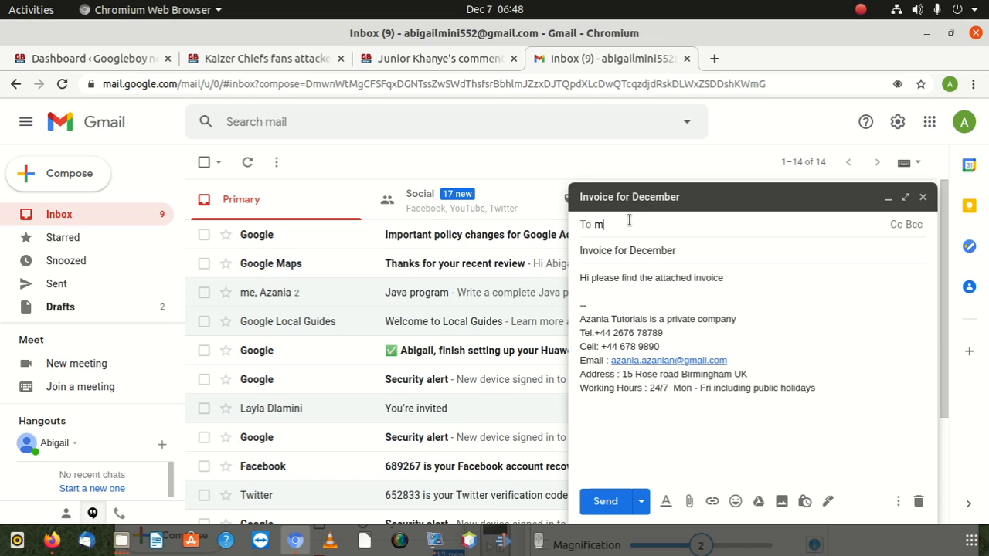
{"action": "key", "text": "Return"}
{"action": "mouse_move", "coordinate": [630, 222]}
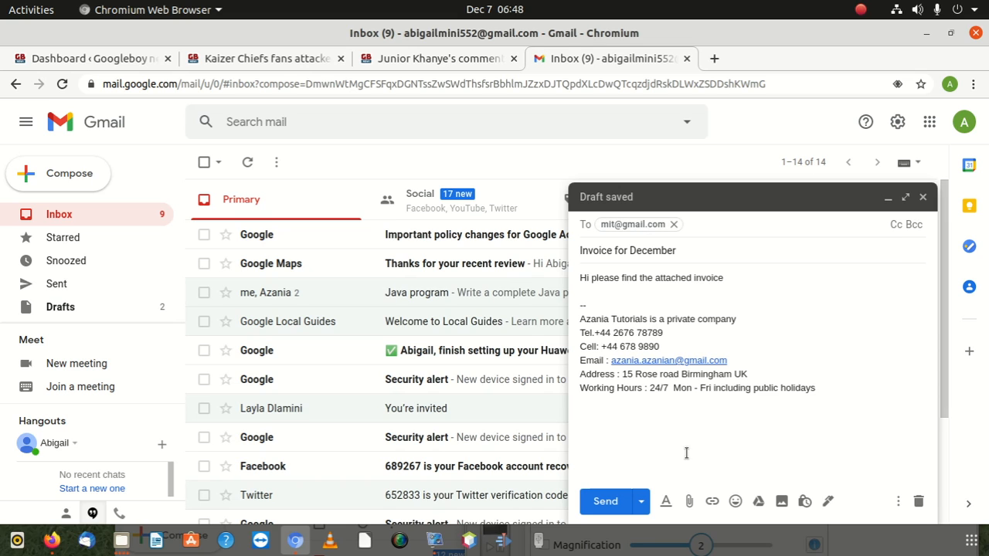
{"action": "left_click", "coordinate": [689, 504]}
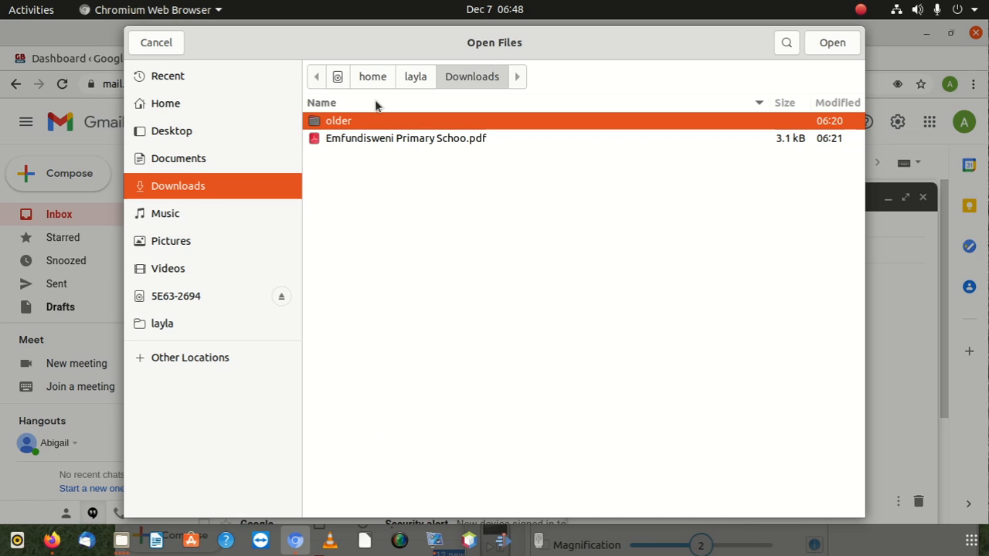
Attach Emfundisweni Primary Schoo.pdf to the invoice draft
{"action": "left_click", "coordinate": [382, 139]}
{"action": "left_click", "coordinate": [828, 33]}
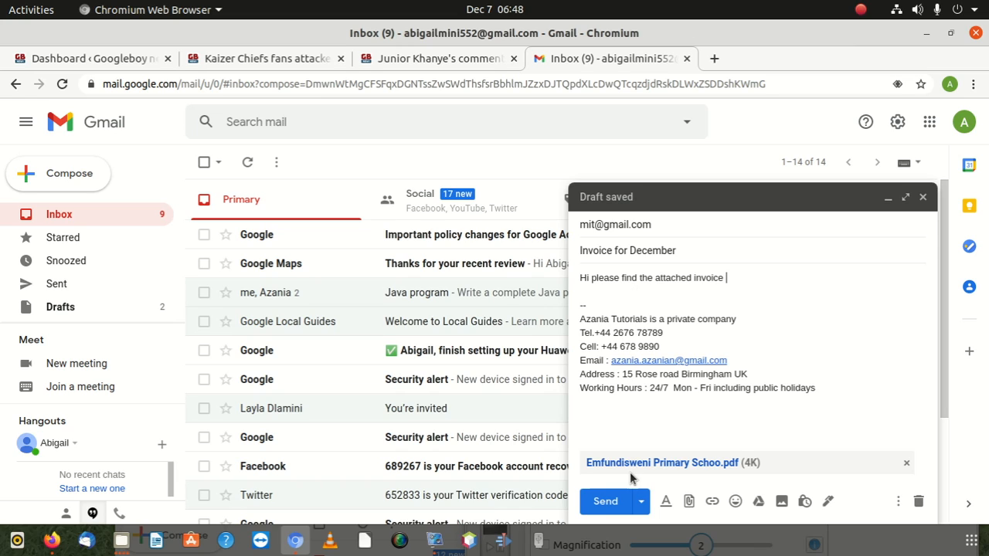
{"action": "left_click_drag", "start_coordinate": [596, 306], "coordinate": [569, 309]}
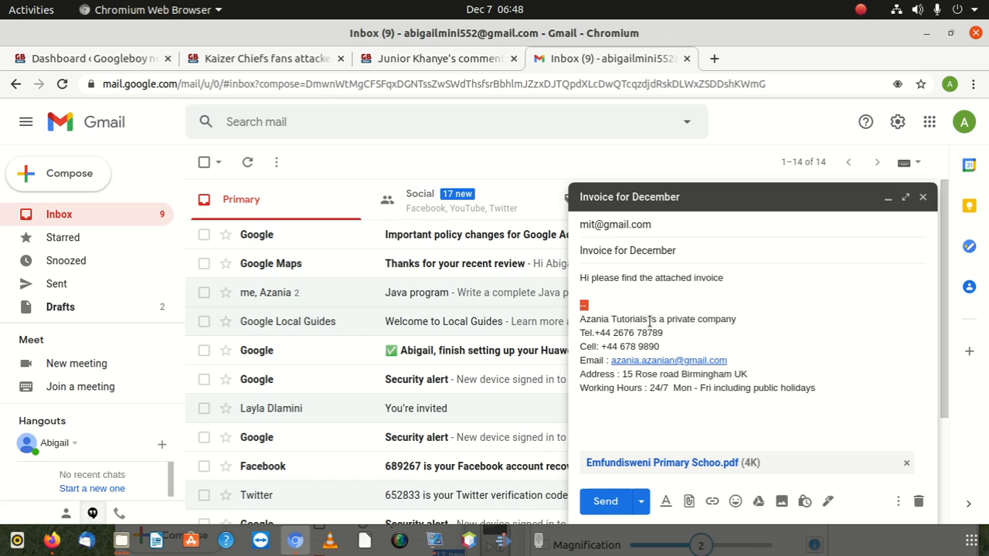
Put 'Hi,' on its own line above the message and send the email
{"action": "left_click", "coordinate": [590, 272]}
{"action": "type", "text": ","}
{"action": "key", "text": "Return"}
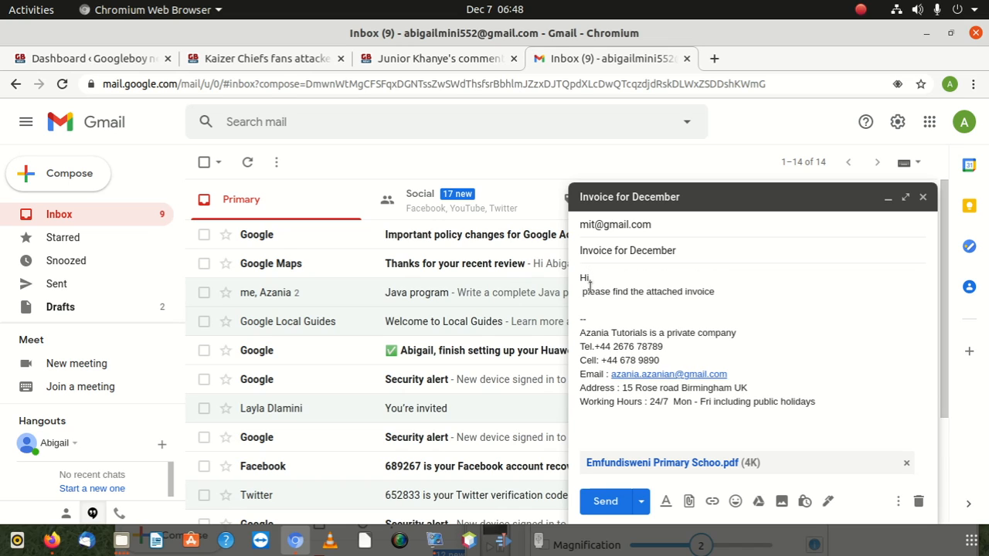
{"action": "key", "text": "BackSpace"}
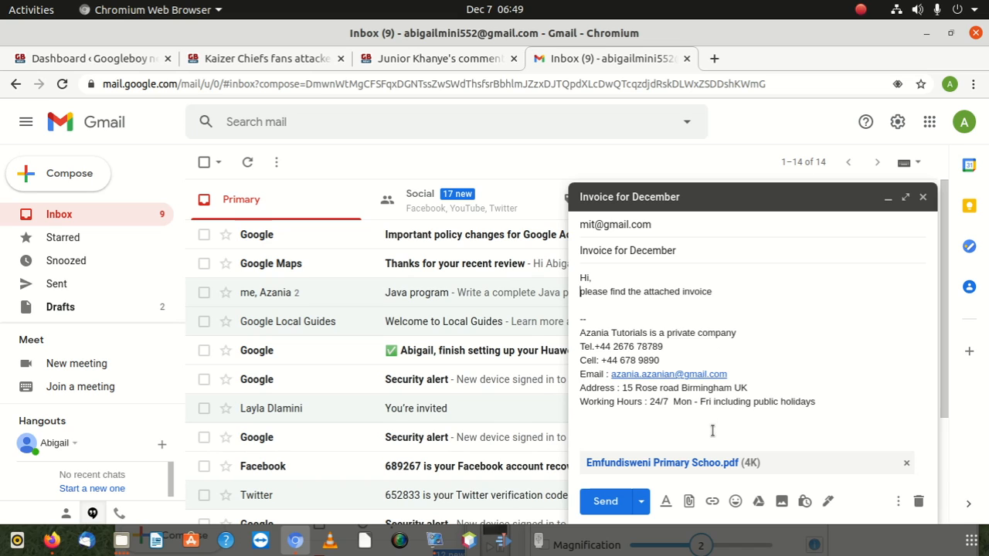
{"action": "left_click", "coordinate": [617, 501]}
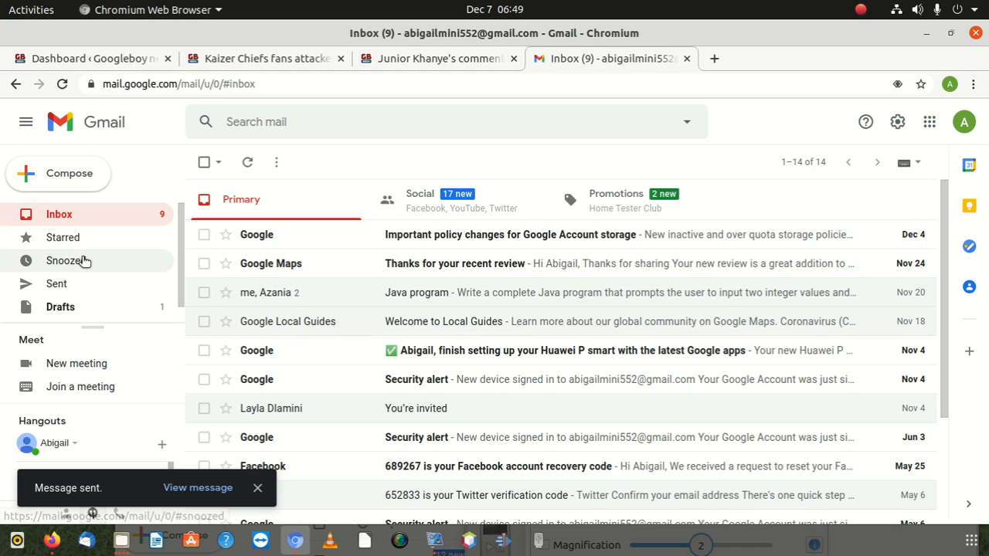
Open 'Invoice for December' in Sent and check its signature and PDF attachment
{"action": "left_click", "coordinate": [62, 303]}
{"action": "left_click", "coordinate": [66, 287]}
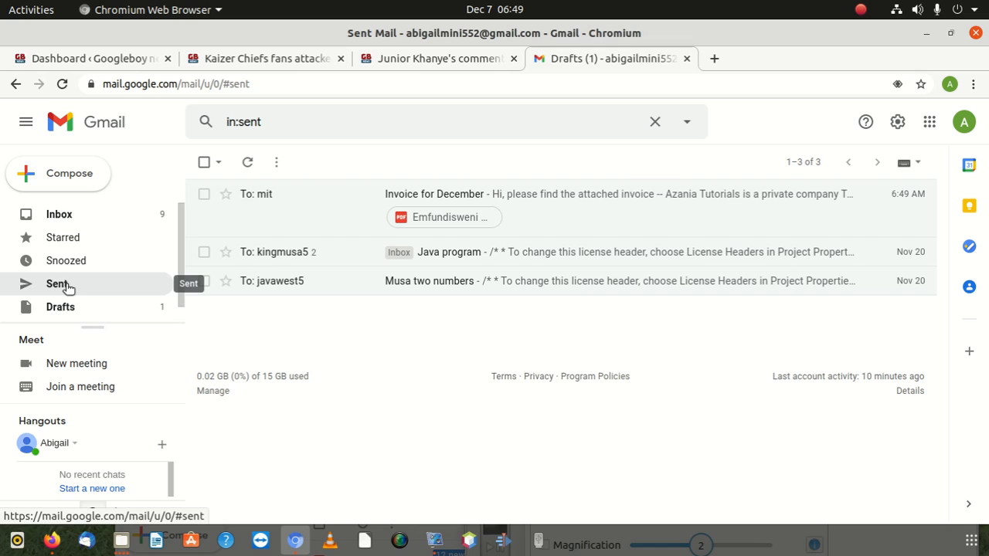
{"action": "left_click", "coordinate": [558, 213]}
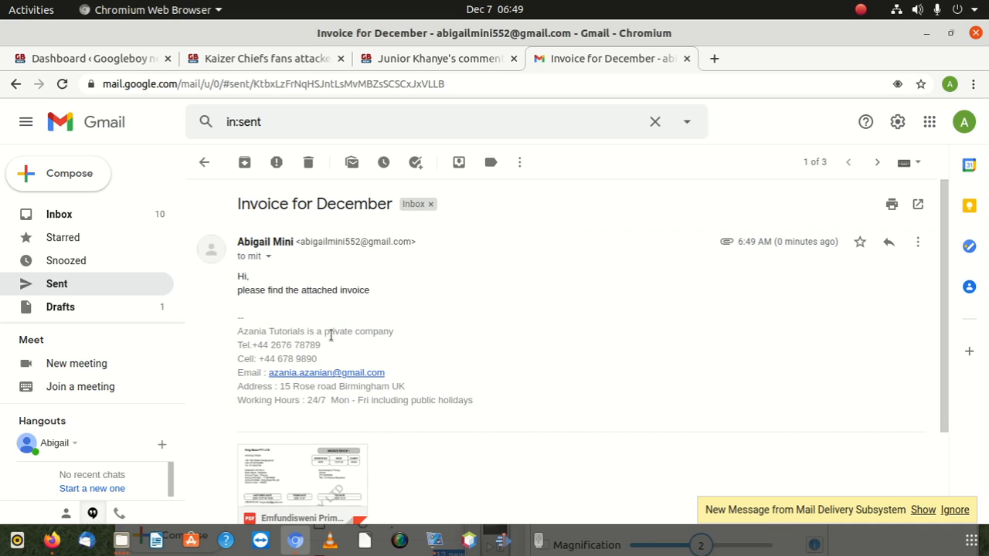
{"action": "scroll", "coordinate": [326, 343], "scroll_direction": "down", "scroll_amount": 2}
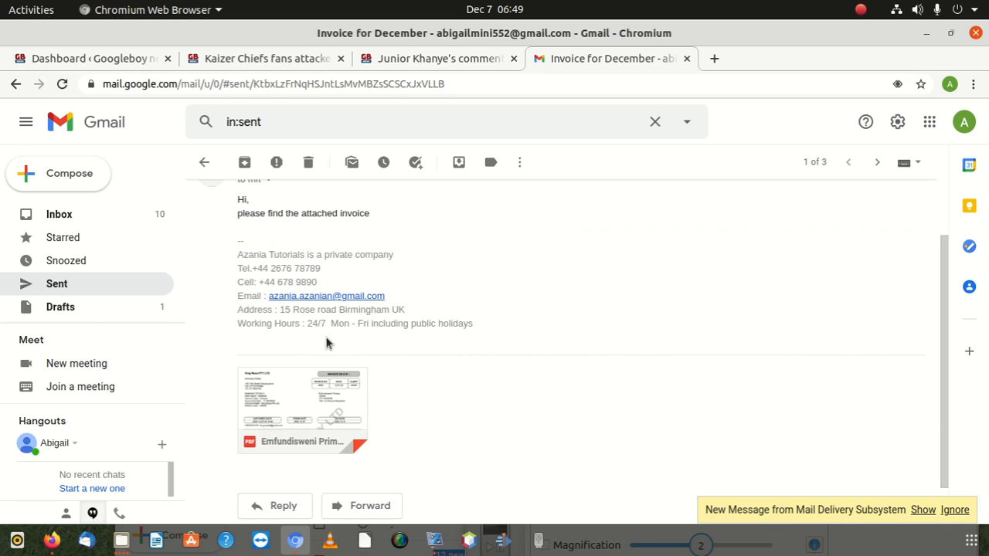
{"action": "scroll", "coordinate": [291, 363], "scroll_direction": "up", "scroll_amount": 1}
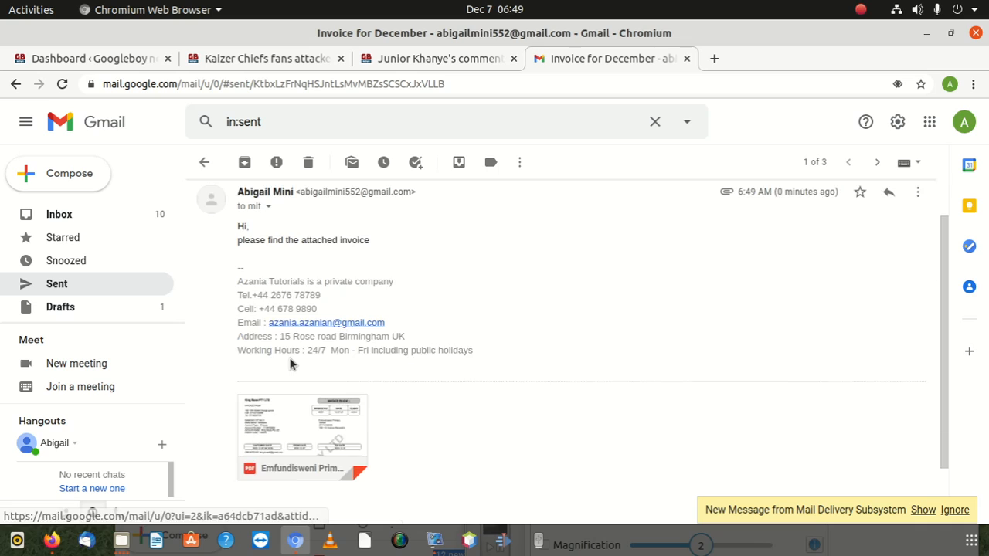
{"action": "scroll", "coordinate": [291, 363], "scroll_direction": "up", "scroll_amount": 2}
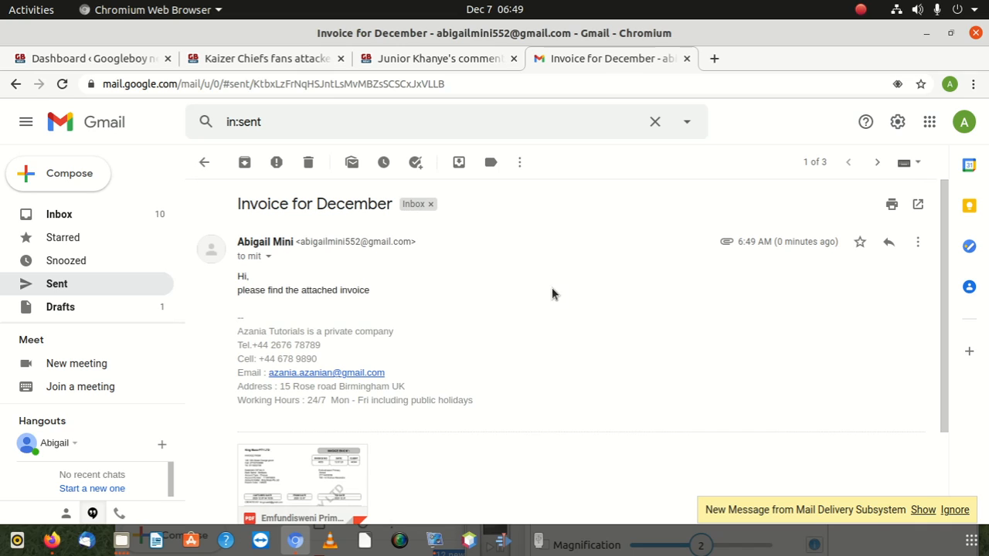
{"action": "left_click_drag", "start_coordinate": [855, 37], "coordinate": [904, 22]}
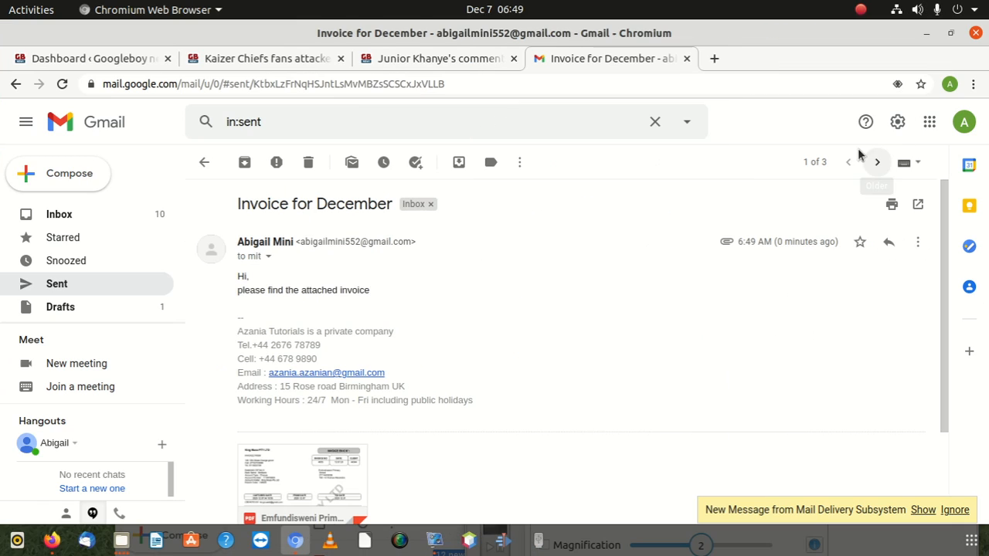
Open the full Gmail settings page and scroll down to Signature defaults
{"action": "left_click", "coordinate": [894, 122]}
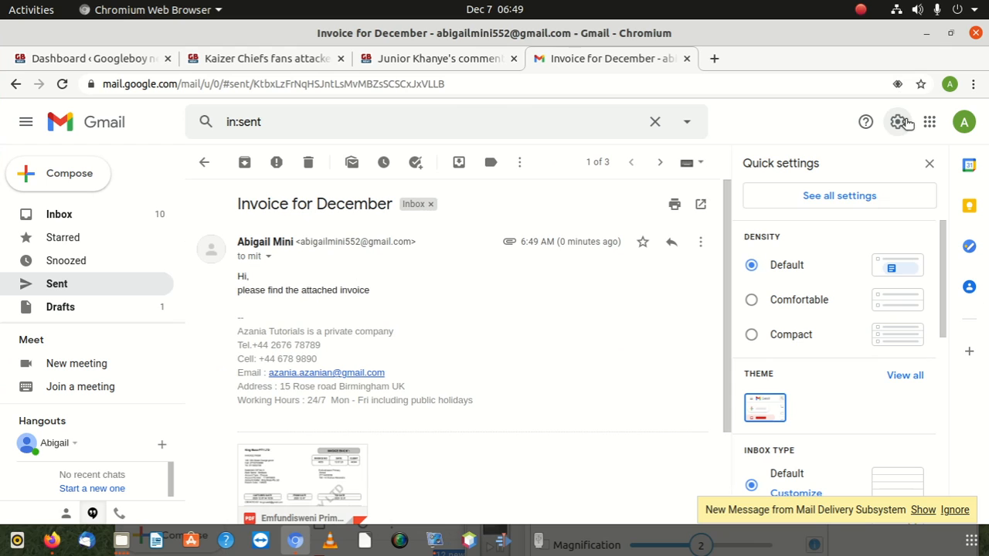
{"action": "left_click", "coordinate": [839, 196]}
{"action": "scroll", "coordinate": [626, 319], "scroll_direction": "down", "scroll_amount": 2}
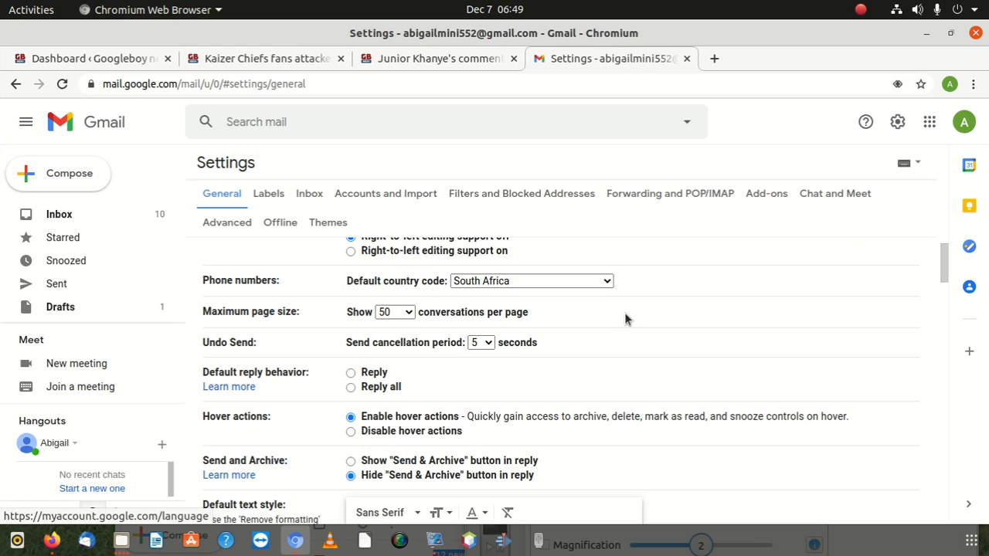
{"action": "scroll", "coordinate": [625, 319], "scroll_direction": "down", "scroll_amount": 10}
{"action": "scroll", "coordinate": [465, 353], "scroll_direction": "down", "scroll_amount": 5}
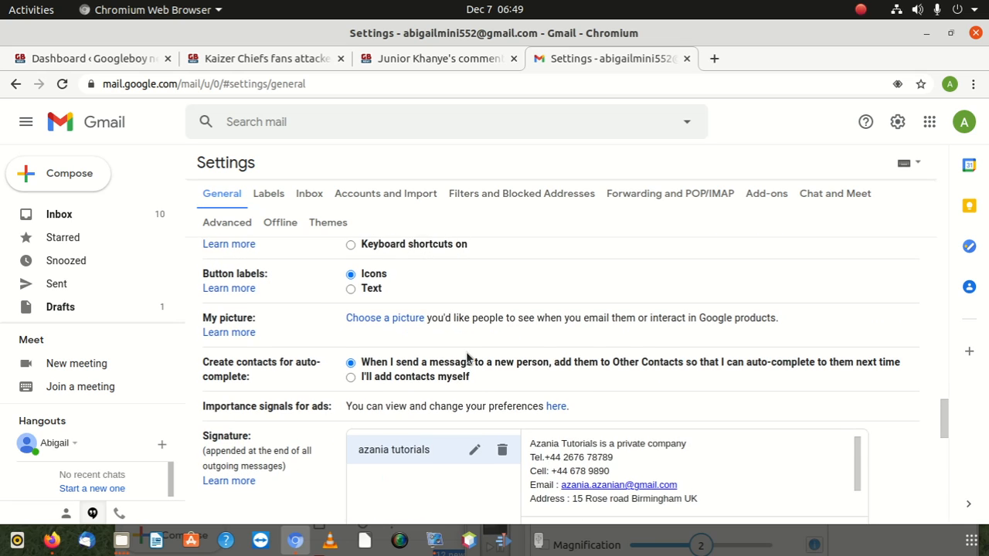
{"action": "scroll", "coordinate": [467, 357], "scroll_direction": "down", "scroll_amount": 5}
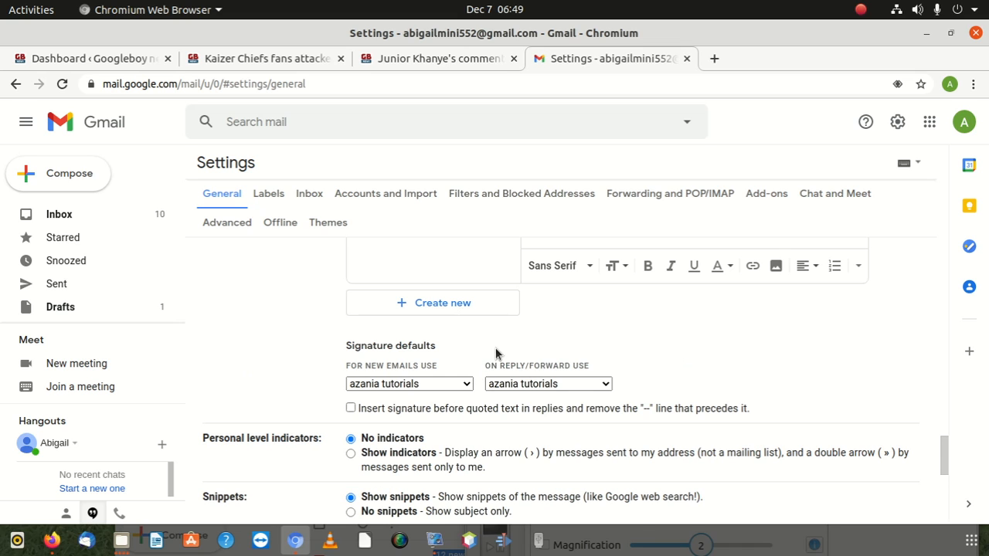
{"action": "scroll", "coordinate": [495, 353], "scroll_direction": "up", "scroll_amount": 2}
{"action": "scroll", "coordinate": [497, 353], "scroll_direction": "down", "scroll_amount": 3}
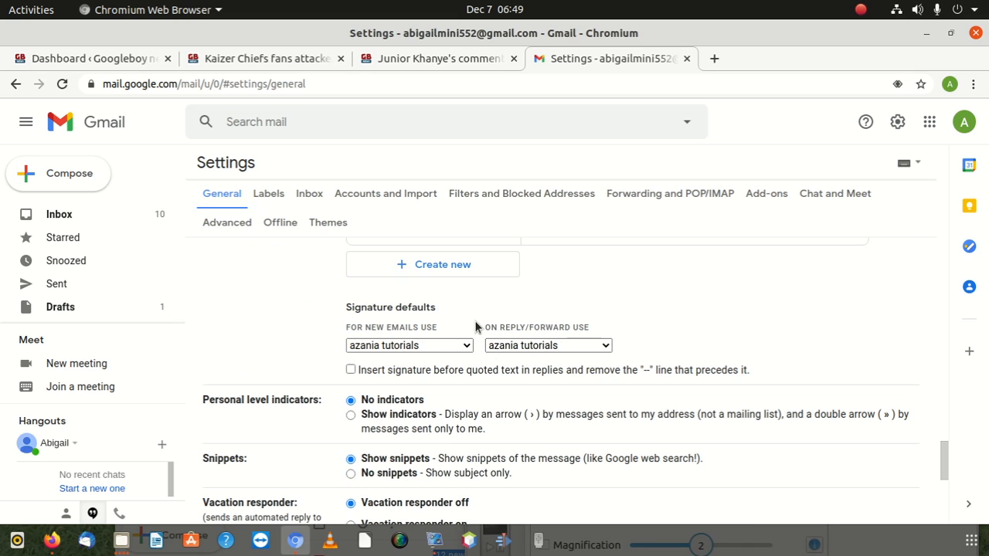
{"action": "scroll", "coordinate": [443, 292], "scroll_direction": "up", "scroll_amount": 3}
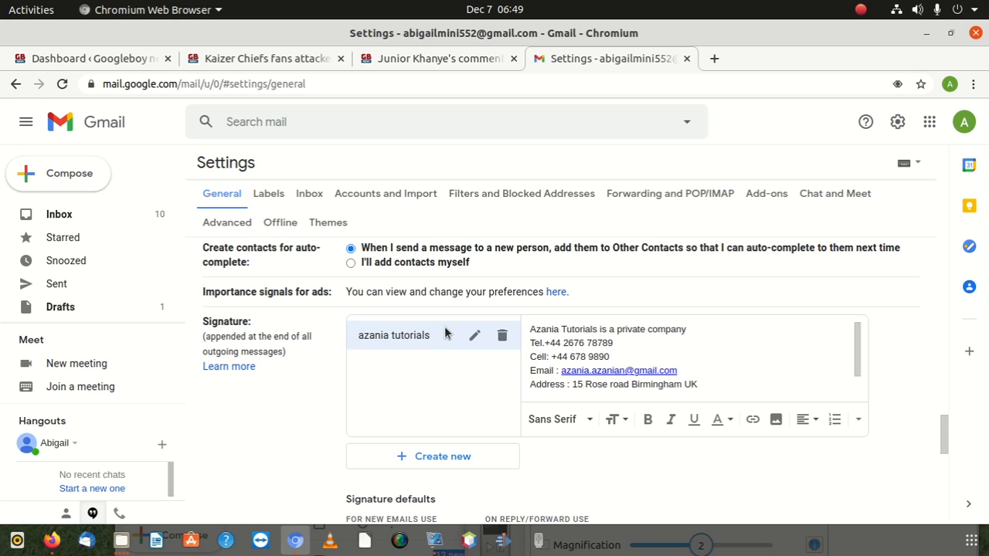
{"action": "scroll", "coordinate": [459, 334], "scroll_direction": "up", "scroll_amount": 2}
{"action": "scroll", "coordinate": [464, 331], "scroll_direction": "down", "scroll_amount": 2}
{"action": "scroll", "coordinate": [483, 364], "scroll_direction": "down", "scroll_amount": 3}
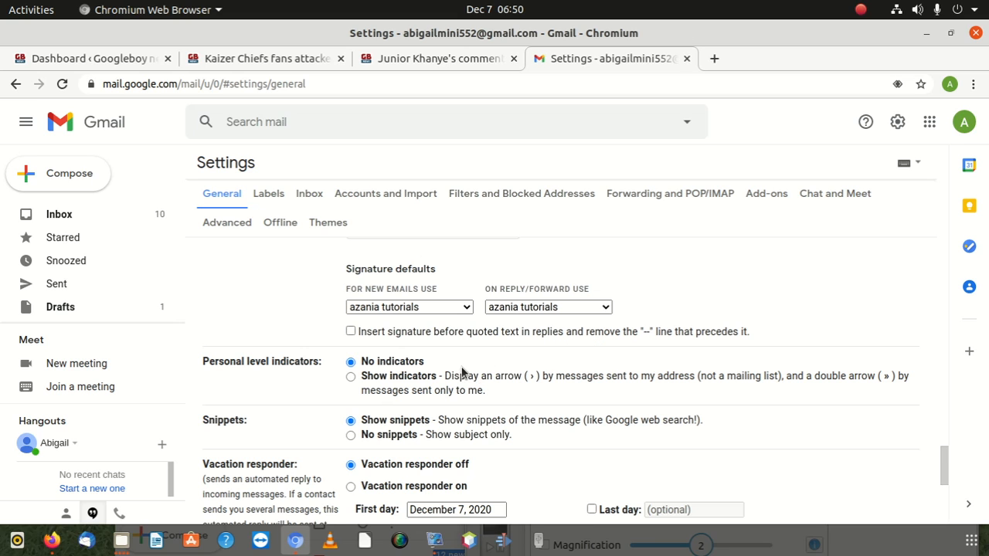
Confirm azania tutorials is the default signature for new emails and replies/forwards
{"action": "left_click", "coordinate": [453, 306]}
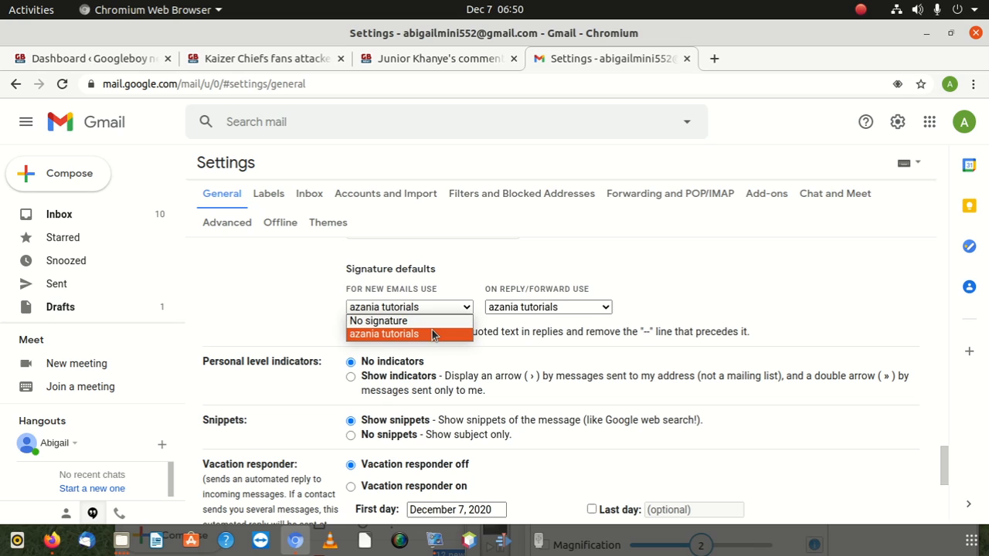
{"action": "left_click", "coordinate": [442, 255]}
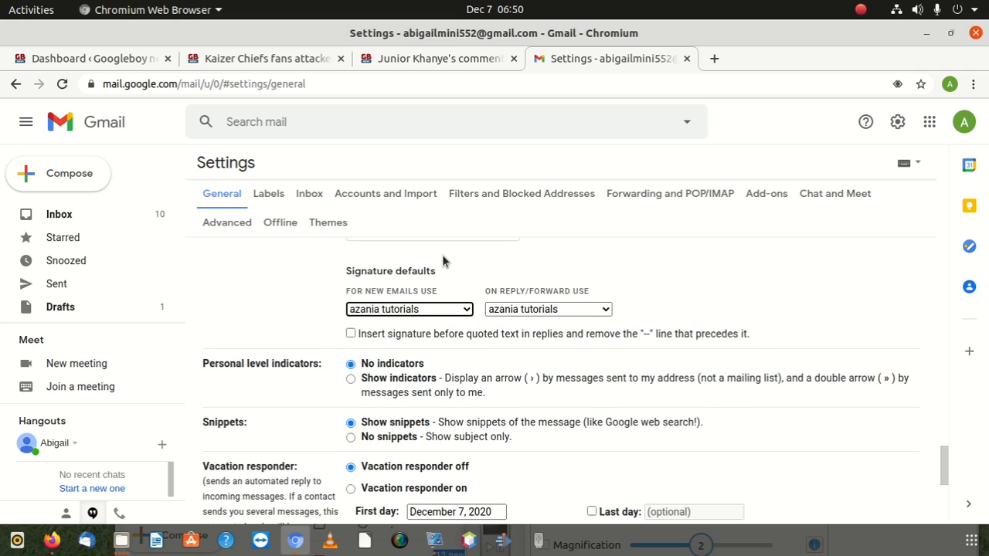
{"action": "scroll", "coordinate": [442, 262], "scroll_direction": "up", "scroll_amount": 3}
{"action": "scroll", "coordinate": [417, 396], "scroll_direction": "down", "scroll_amount": 1}
{"action": "scroll", "coordinate": [417, 396], "scroll_direction": "down", "scroll_amount": 1}
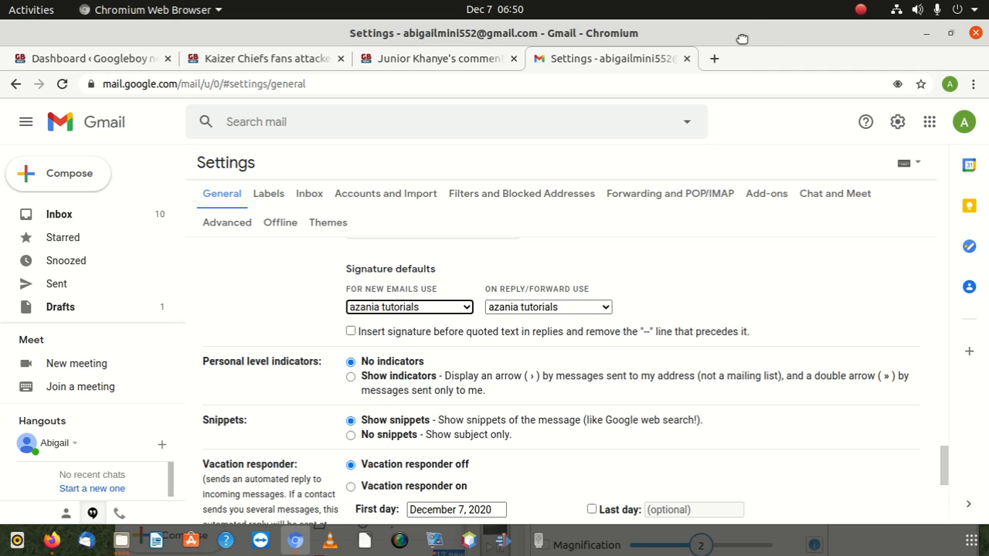
{"action": "left_click_drag", "start_coordinate": [742, 38], "coordinate": [667, 32]}
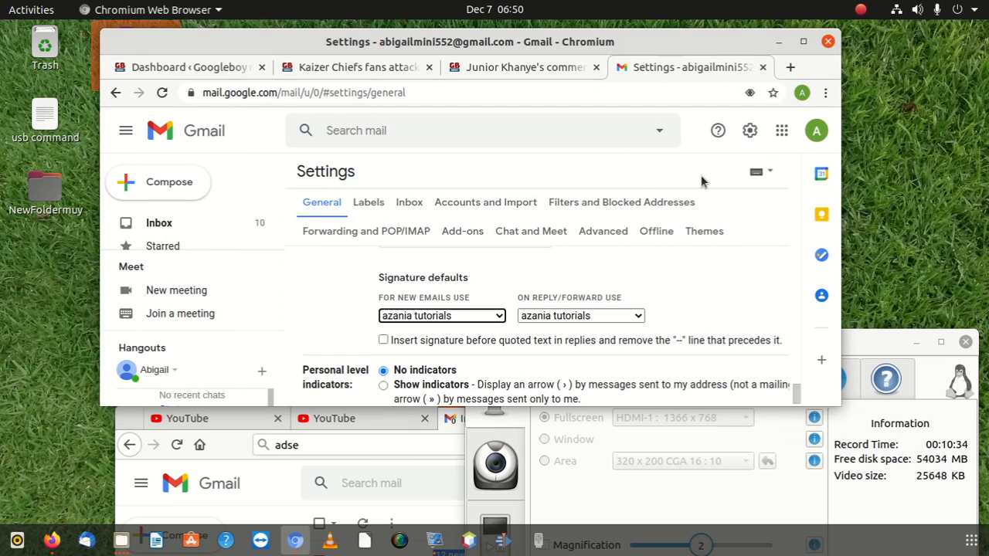
{"action": "left_click_drag", "start_coordinate": [852, 351], "coordinate": [825, 178]}
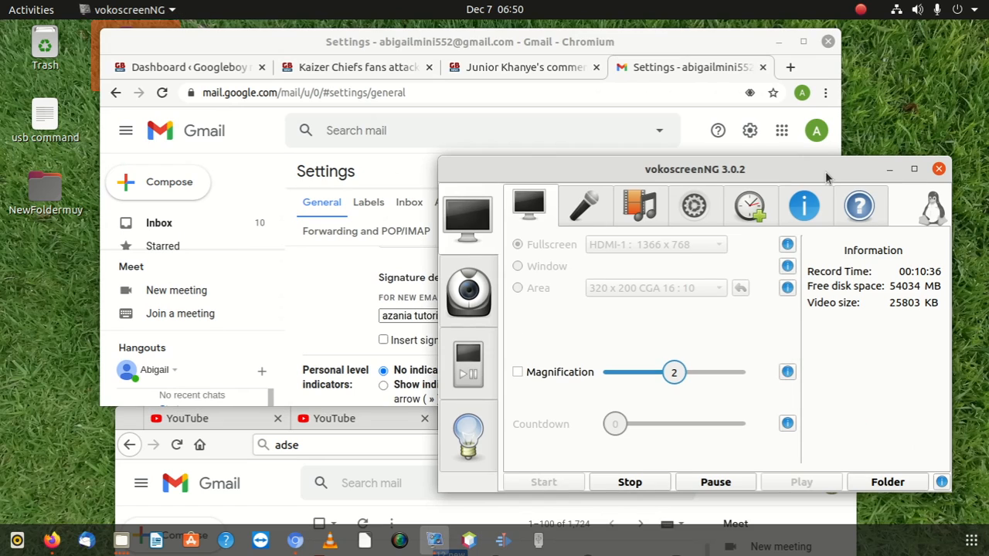